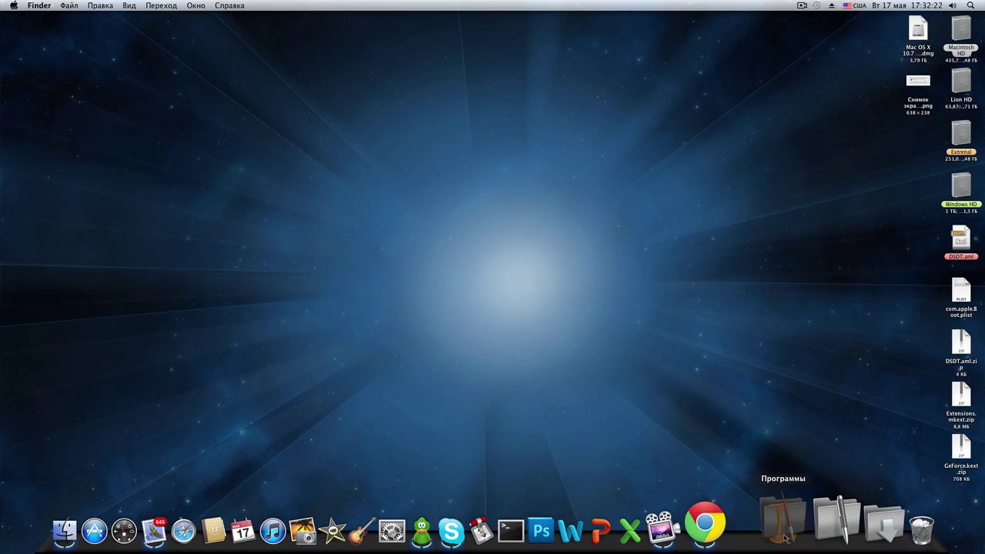
Step: Launch Parallels Desktop from the applications folder
{"action": "left_click", "coordinate": [792, 527]}
{"action": "scroll", "coordinate": [750, 261], "scroll_direction": "down", "scroll_amount": 10}
{"action": "left_click", "coordinate": [749, 213]}
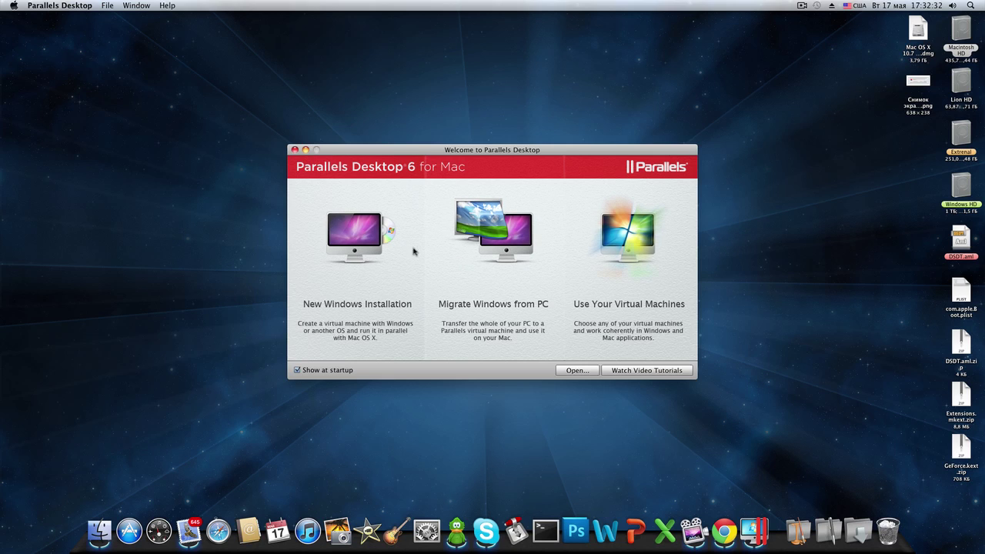
Step: Start a Windows migration from a PC, with Transporter Agent confirmed open on the source and External storage device as the method
{"action": "left_click", "coordinate": [520, 245]}
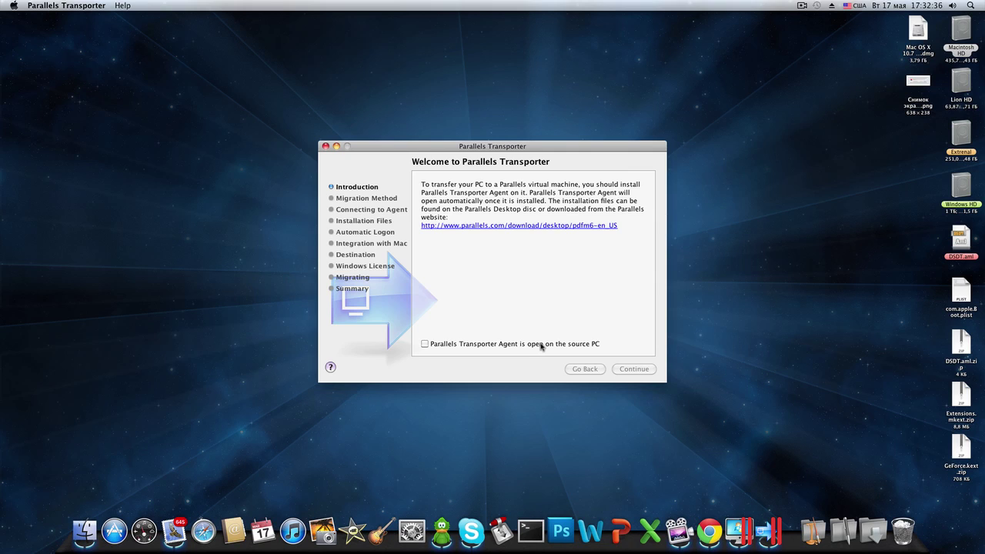
{"action": "left_click", "coordinate": [541, 344]}
{"action": "left_click", "coordinate": [634, 369]}
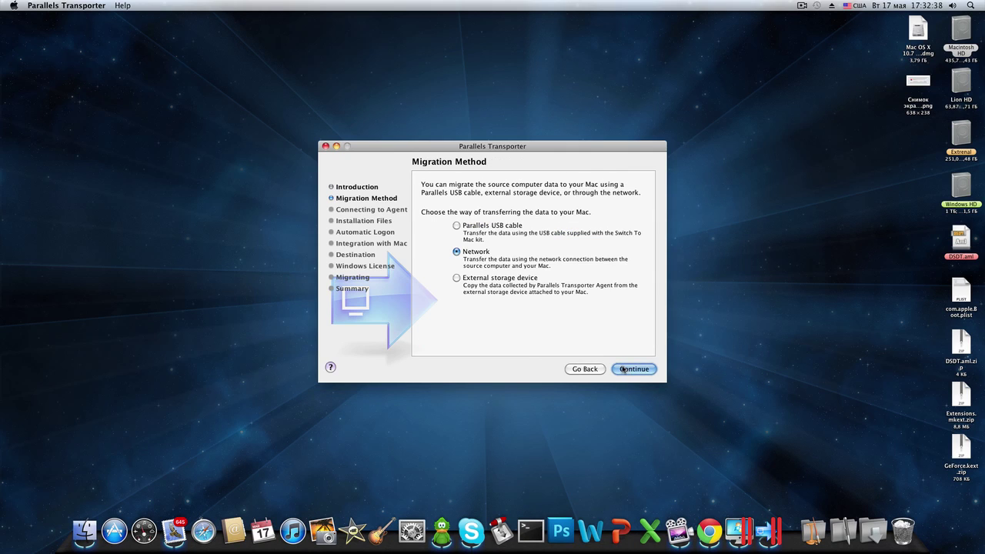
{"action": "left_click", "coordinate": [487, 280]}
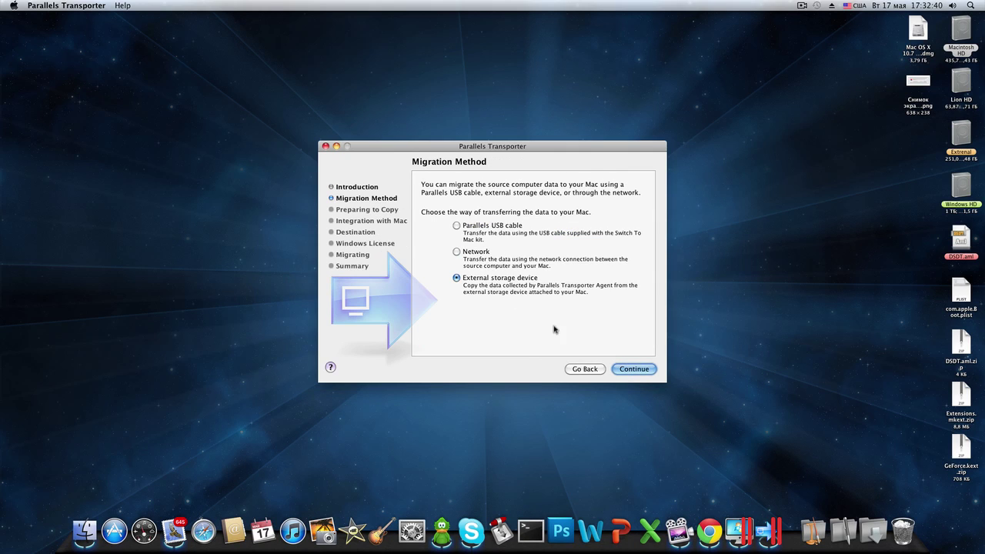
{"action": "left_click", "coordinate": [617, 369]}
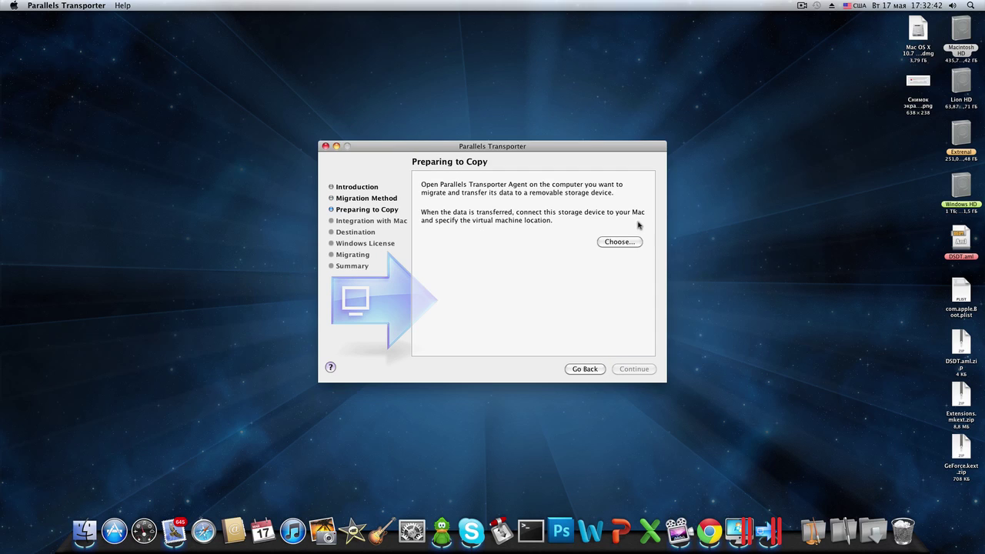
Step: Browse the Windows HD volume for a virtual machine location with all files enabled, and cancel the selection
{"action": "left_click", "coordinate": [617, 243]}
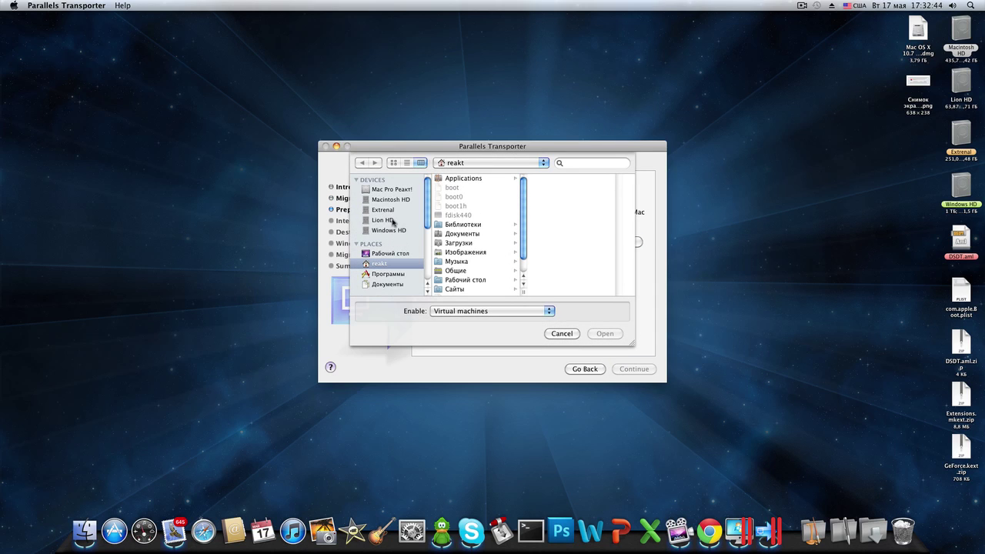
{"action": "left_click", "coordinate": [389, 231]}
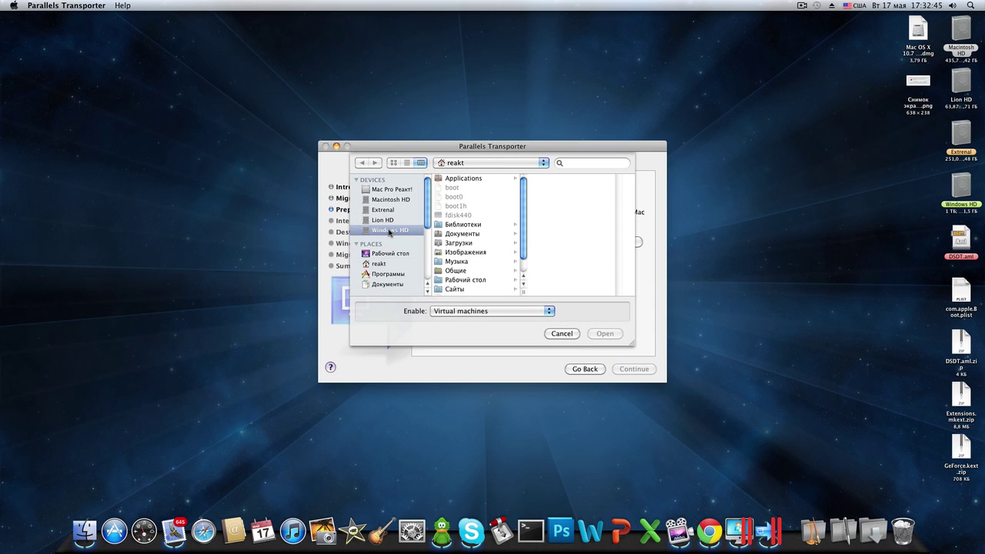
{"action": "left_click", "coordinate": [526, 313]}
{"action": "left_click", "coordinate": [504, 323]}
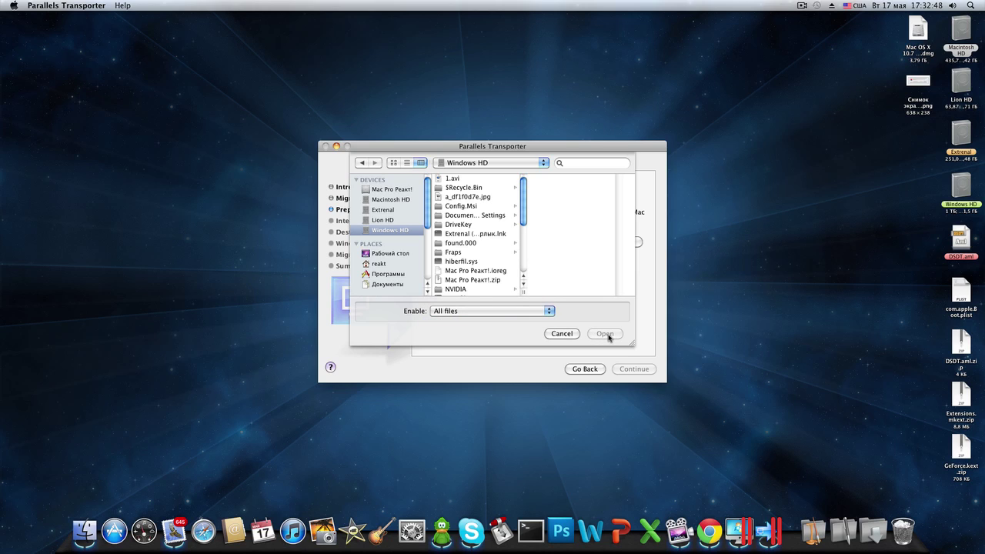
{"action": "left_click", "coordinate": [493, 198]}
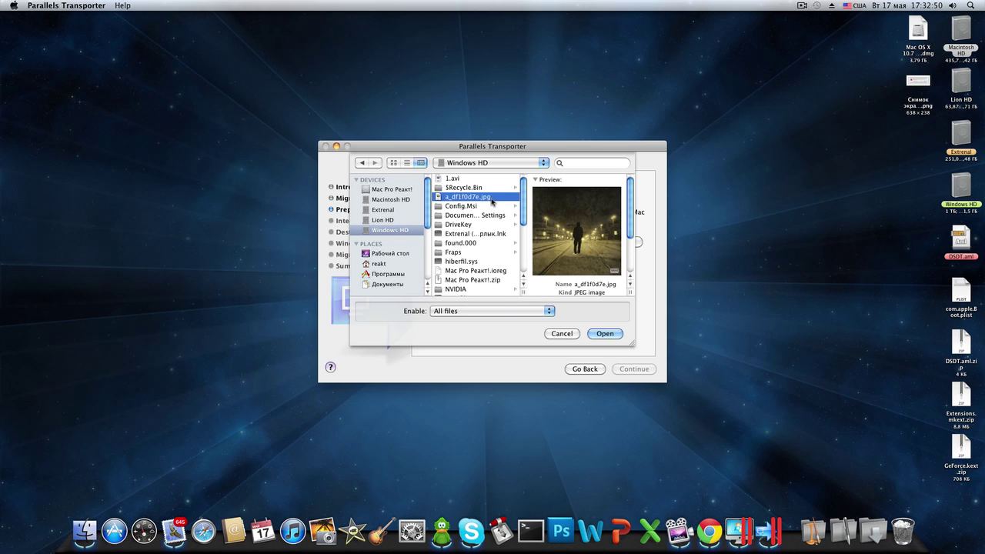
{"action": "scroll", "coordinate": [490, 208], "scroll_direction": "down", "scroll_amount": 5}
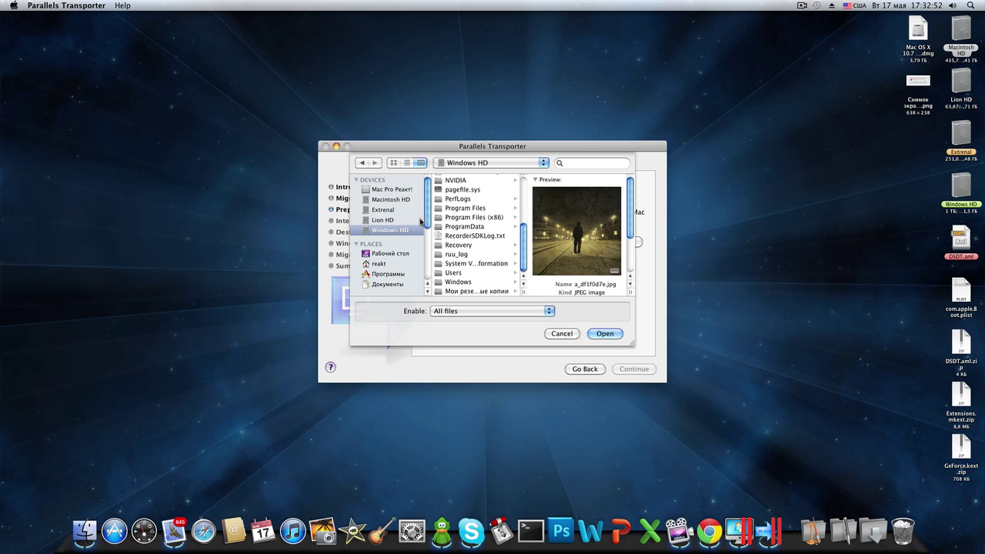
{"action": "left_click", "coordinate": [562, 333]}
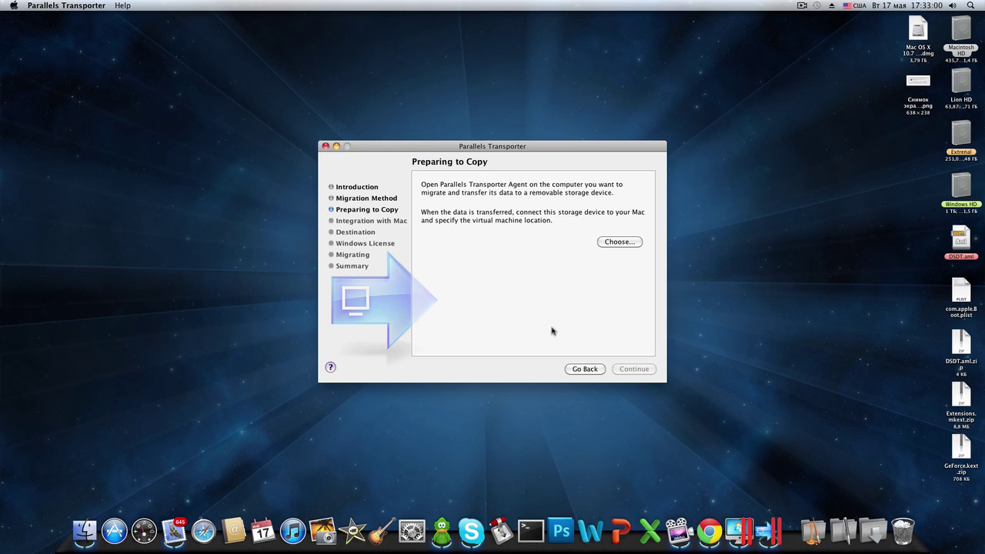
Step: Try the Parallels USB cable migration method and return to the choice of methods
{"action": "left_click", "coordinate": [586, 373]}
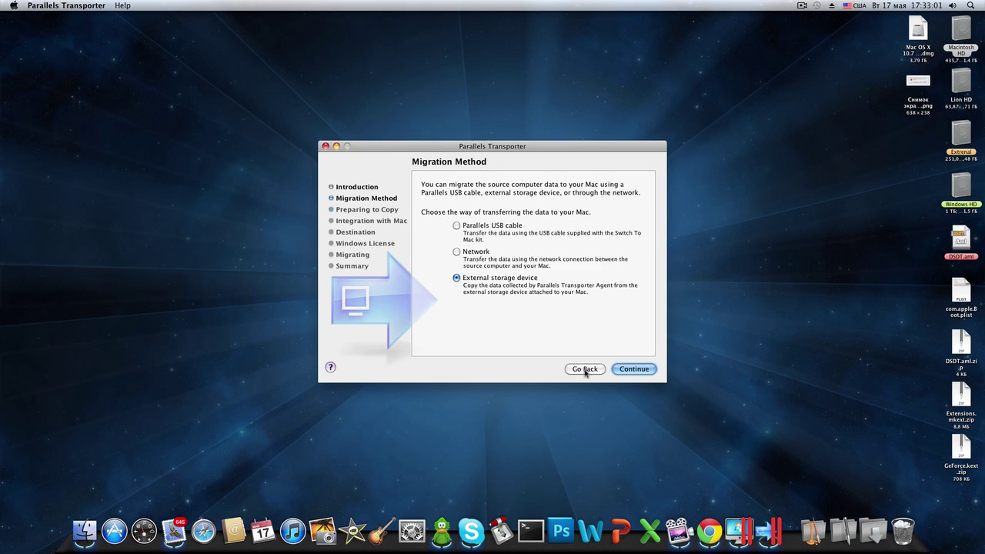
{"action": "left_click", "coordinate": [493, 227]}
{"action": "left_click", "coordinate": [634, 369]}
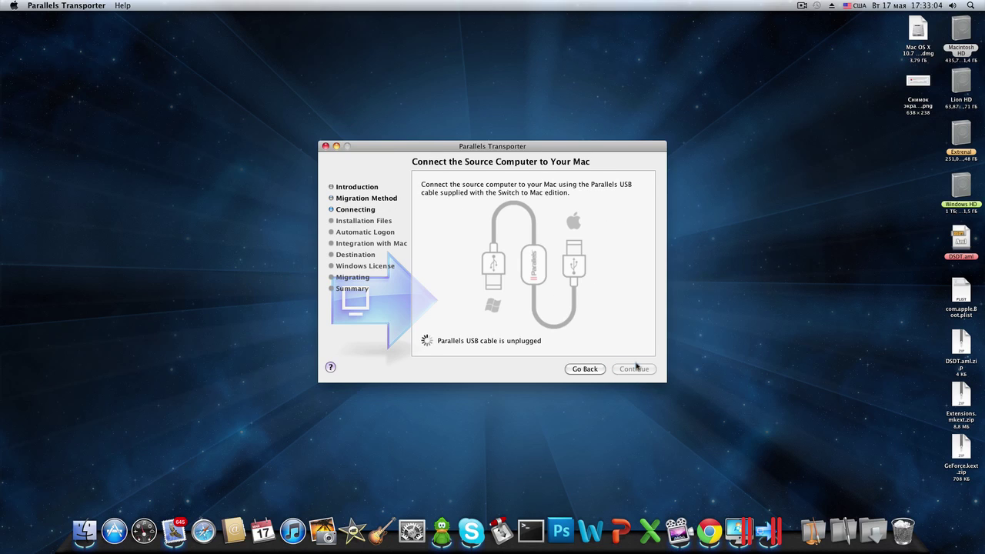
{"action": "left_click", "coordinate": [580, 368]}
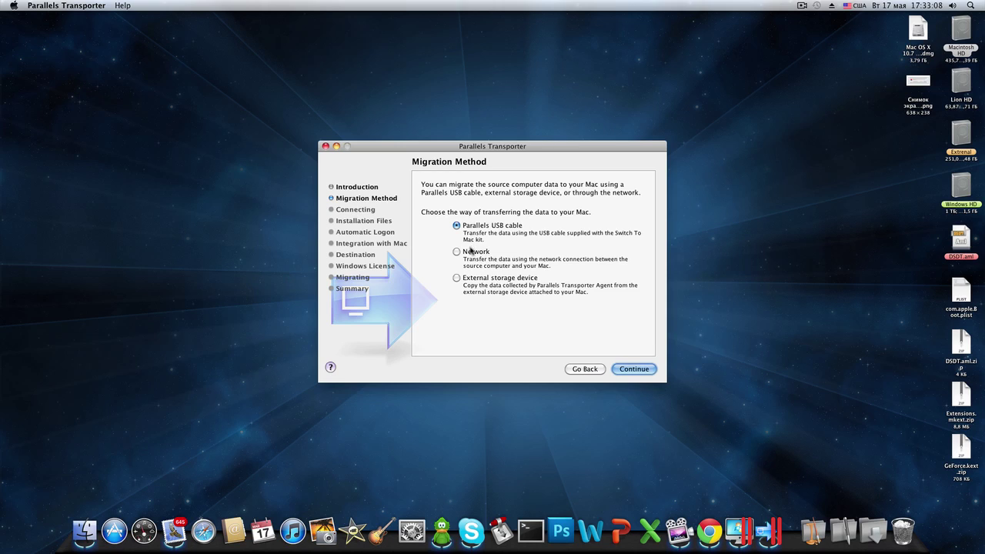
Step: Set the migration method back to External storage device and open Windows HD as the source location
{"action": "left_click", "coordinate": [526, 280]}
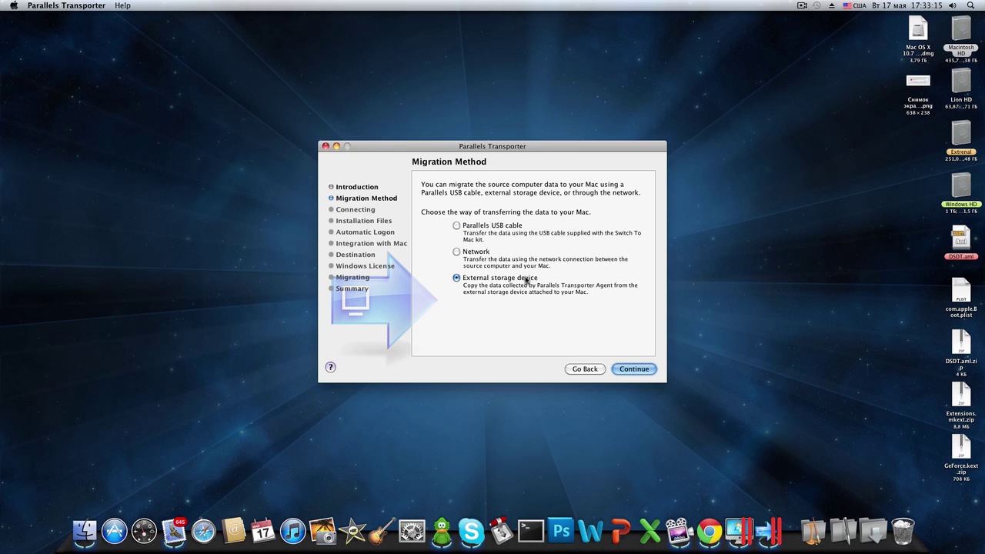
{"action": "left_click", "coordinate": [623, 369]}
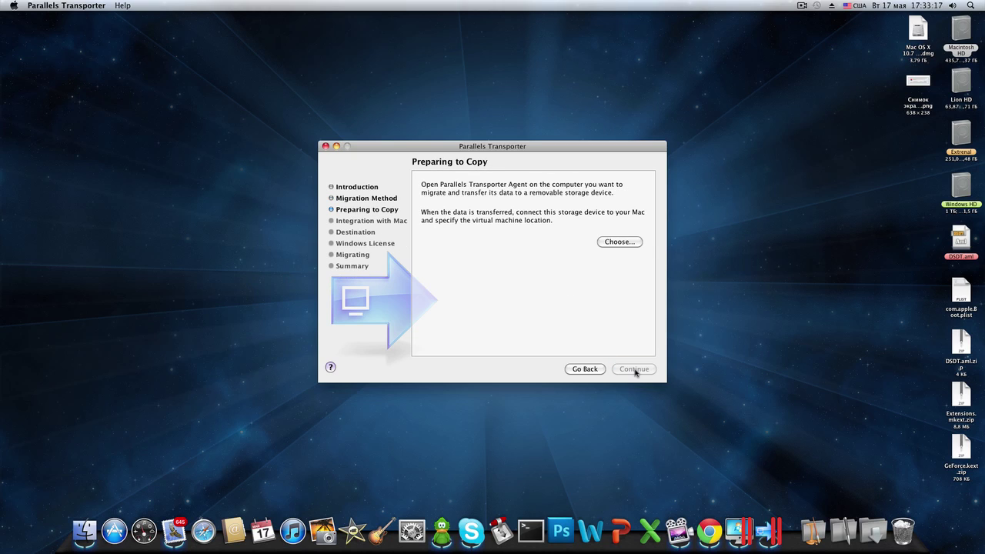
{"action": "left_click", "coordinate": [619, 242]}
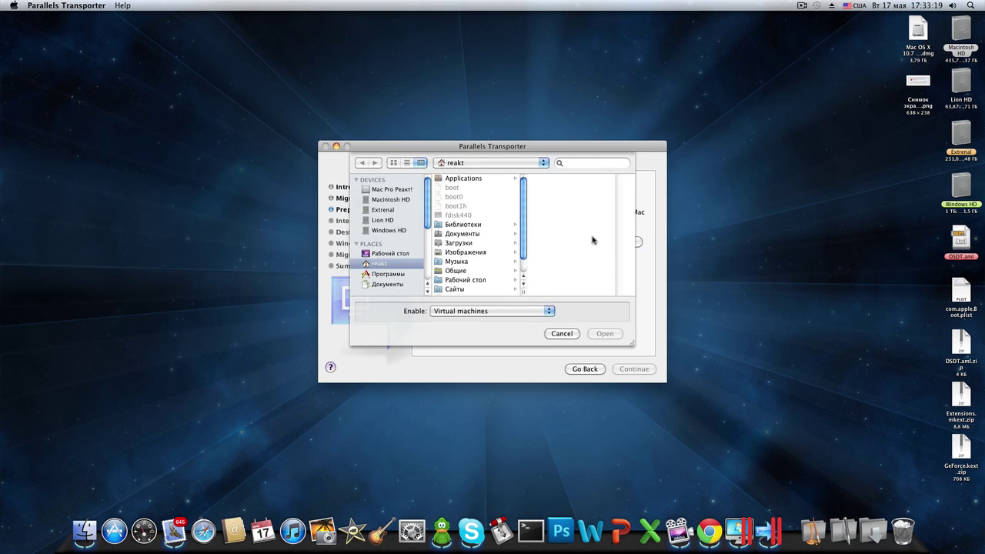
{"action": "left_click", "coordinate": [388, 230]}
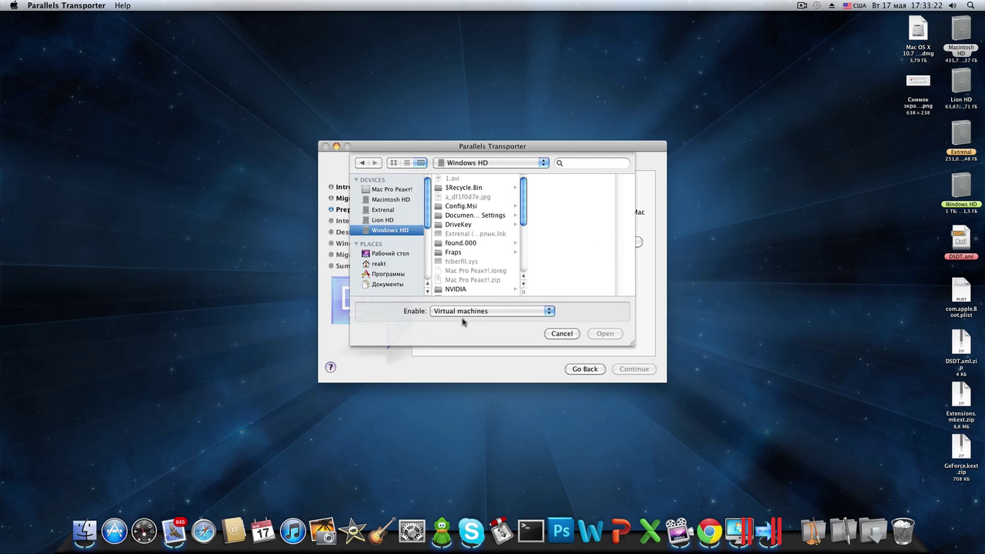
Step: Browse the Windows HD folders, including Config.Msi and Users, and open the Windows folder
{"action": "left_click", "coordinate": [463, 206]}
{"action": "scroll", "coordinate": [478, 261], "scroll_direction": "down", "scroll_amount": 5}
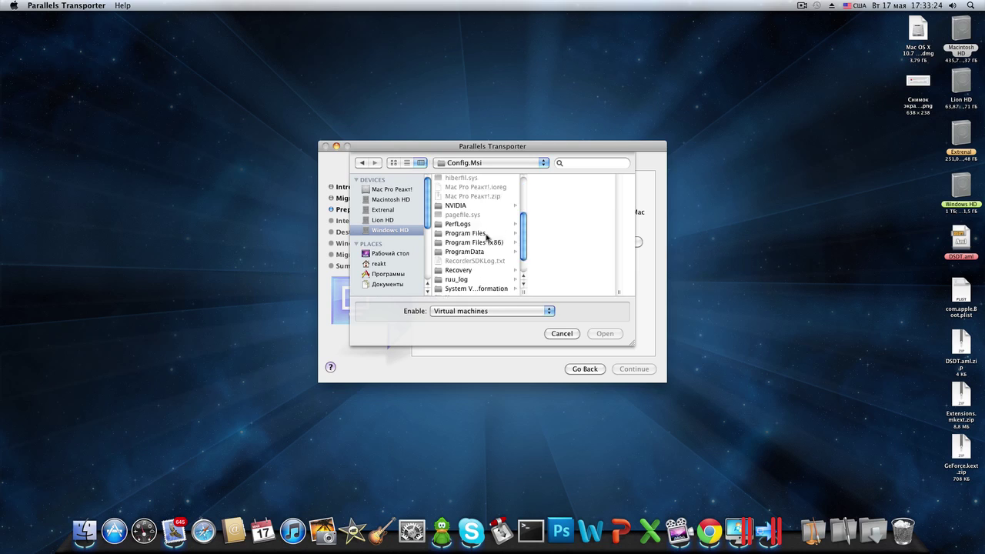
{"action": "left_click", "coordinate": [458, 218]}
{"action": "left_click", "coordinate": [485, 273]}
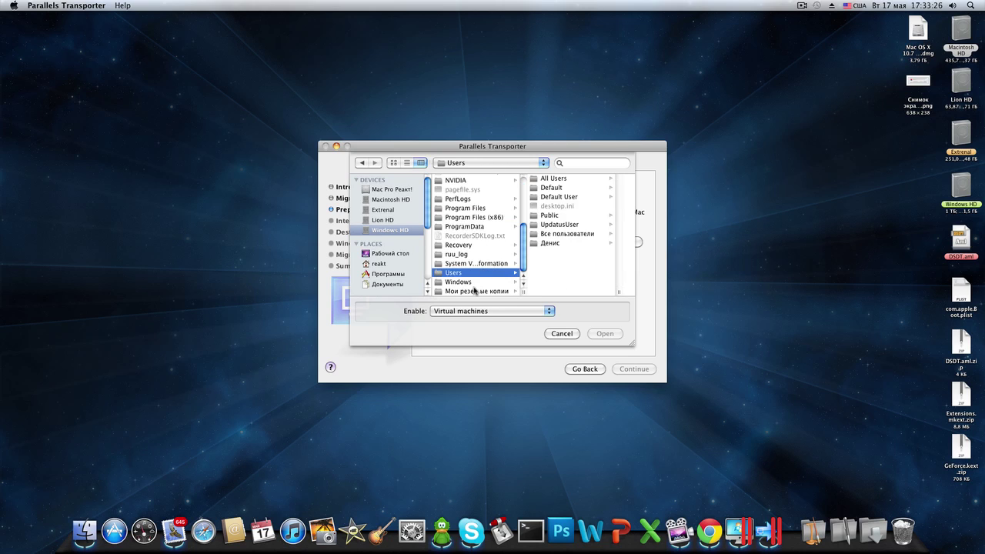
{"action": "left_click", "coordinate": [476, 291]}
{"action": "left_click", "coordinate": [473, 282]}
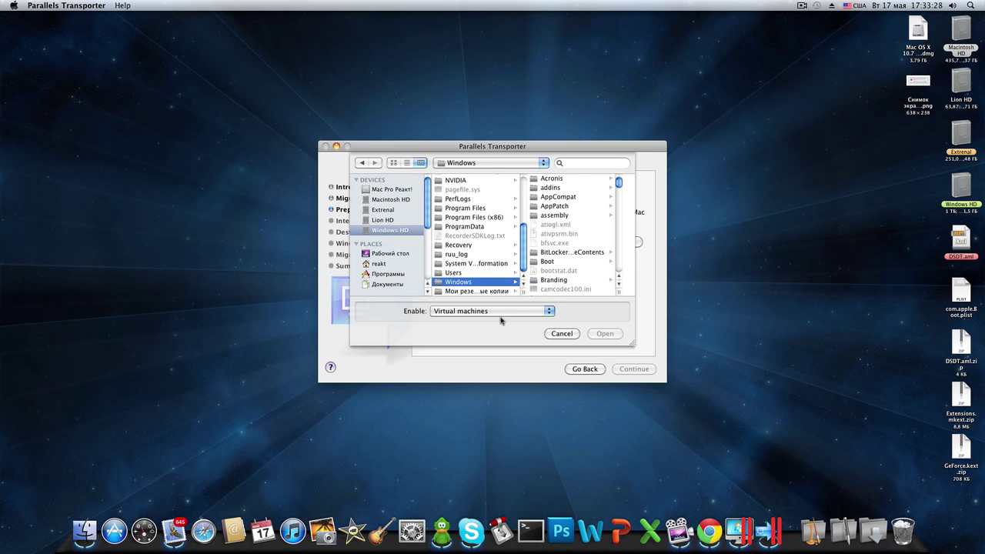
Step: Enable all file types and choose bootstat.dat in the Windows folder as the virtual machine location
{"action": "left_click", "coordinate": [497, 311]}
{"action": "left_click", "coordinate": [501, 321]}
{"action": "left_click", "coordinate": [538, 235]}
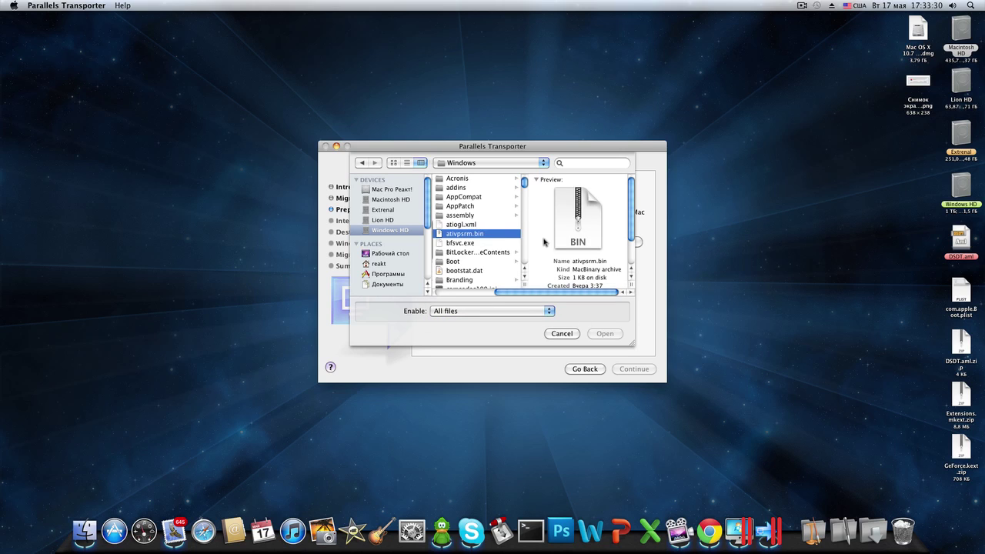
{"action": "left_click", "coordinate": [462, 269]}
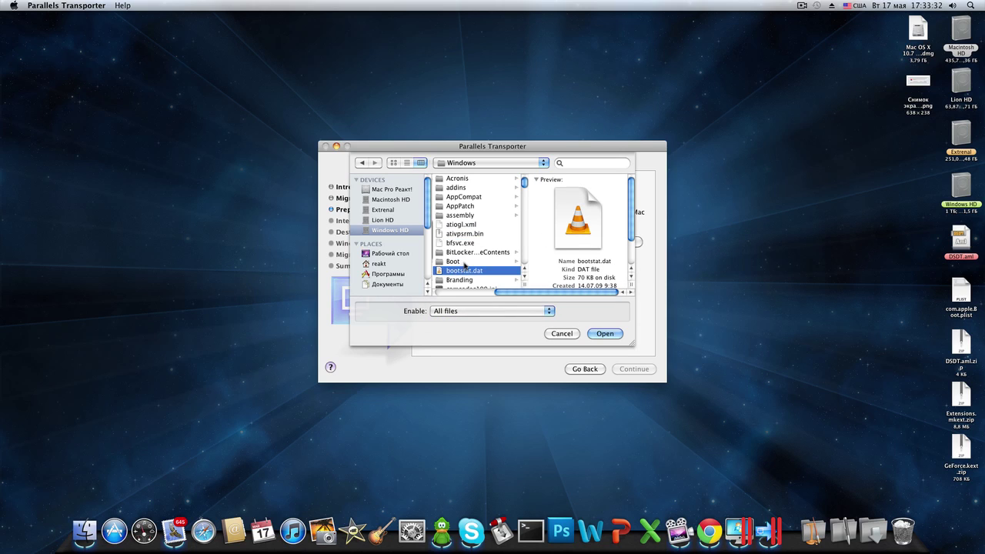
{"action": "scroll", "coordinate": [508, 292], "scroll_direction": "left", "scroll_amount": 3}
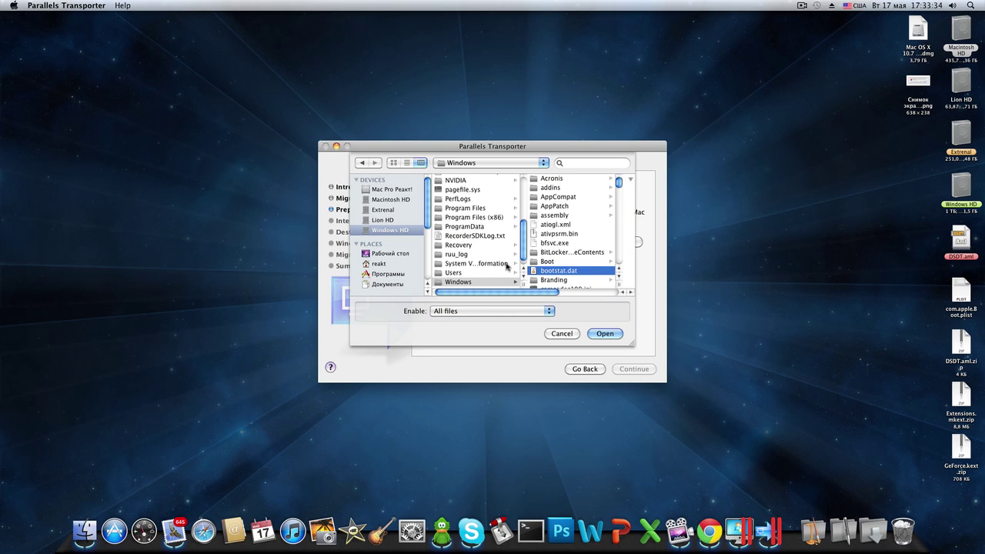
{"action": "scroll", "coordinate": [531, 269], "scroll_direction": "right", "scroll_amount": 3}
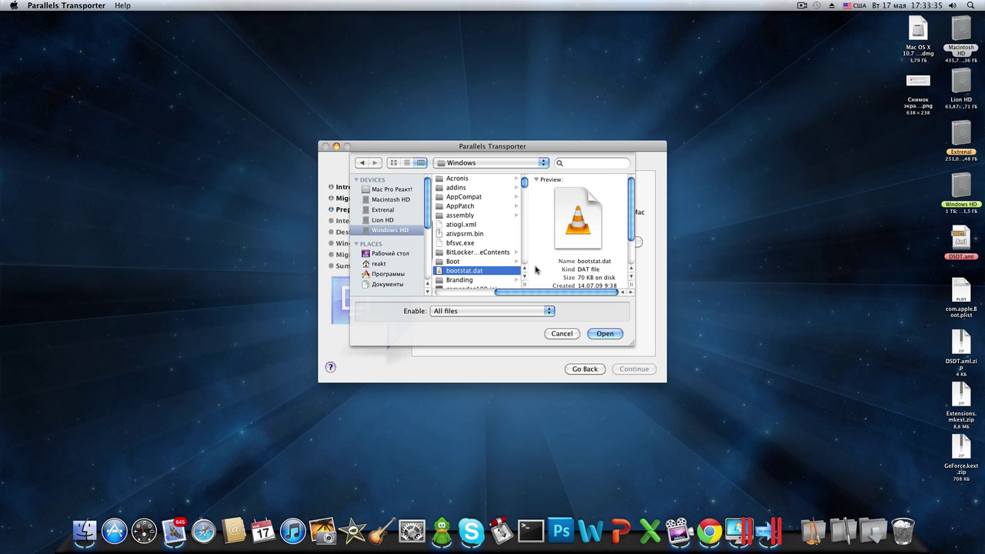
{"action": "left_click", "coordinate": [603, 334]}
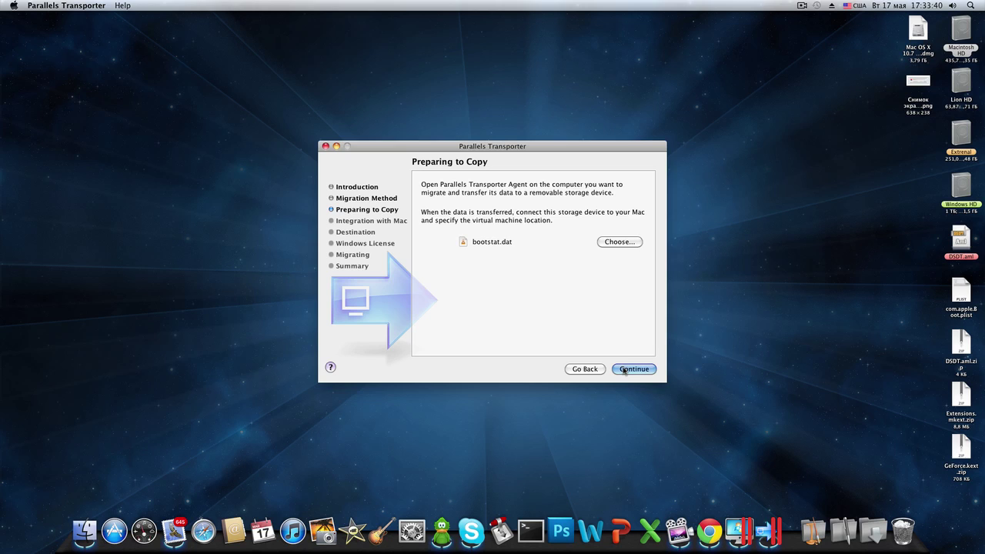
Step: Try to continue the migration with bootstat.dat, then return to the introduction and close Parallels Transporter
{"action": "left_click", "coordinate": [624, 371]}
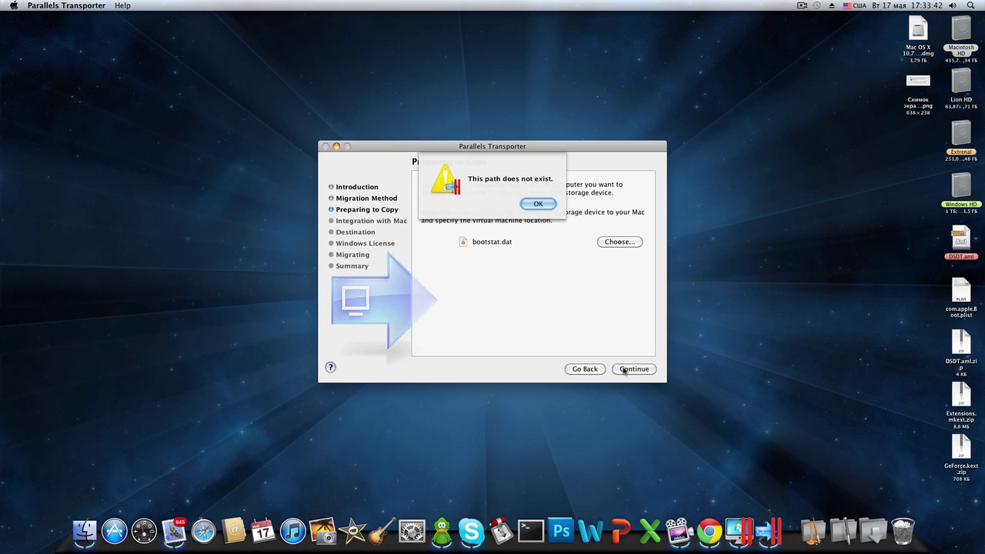
{"action": "left_click", "coordinate": [543, 204]}
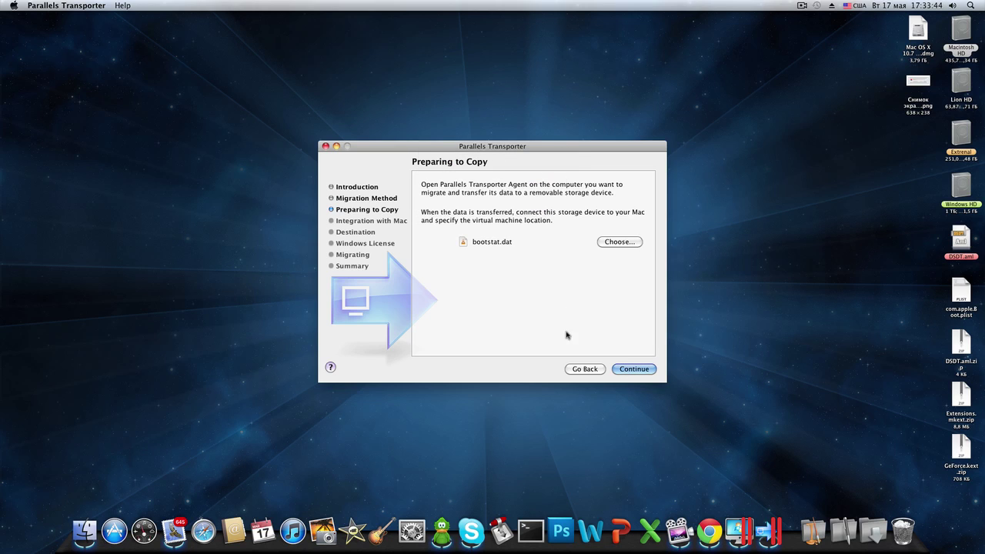
{"action": "left_click", "coordinate": [585, 369]}
{"action": "left_click", "coordinate": [585, 369]}
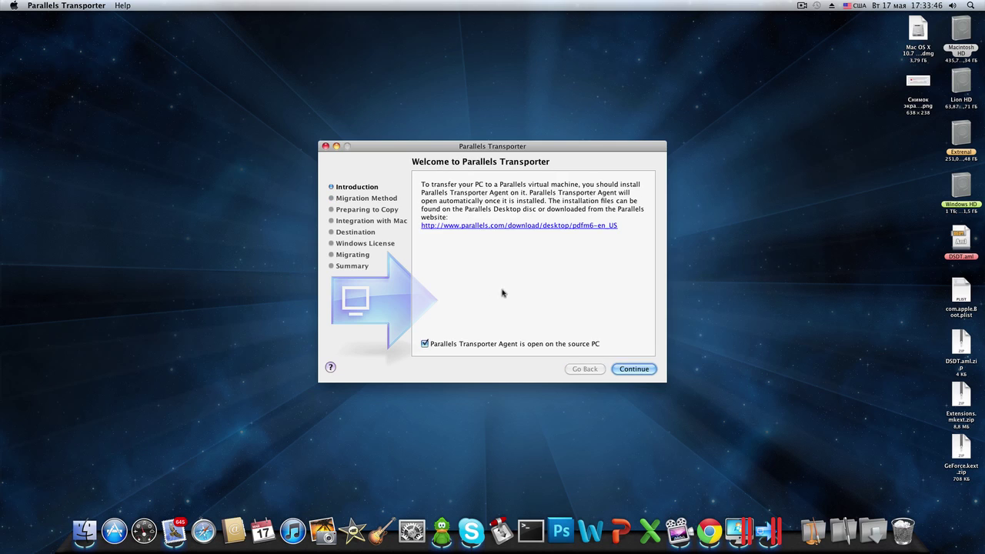
{"action": "left_click", "coordinate": [326, 146]}
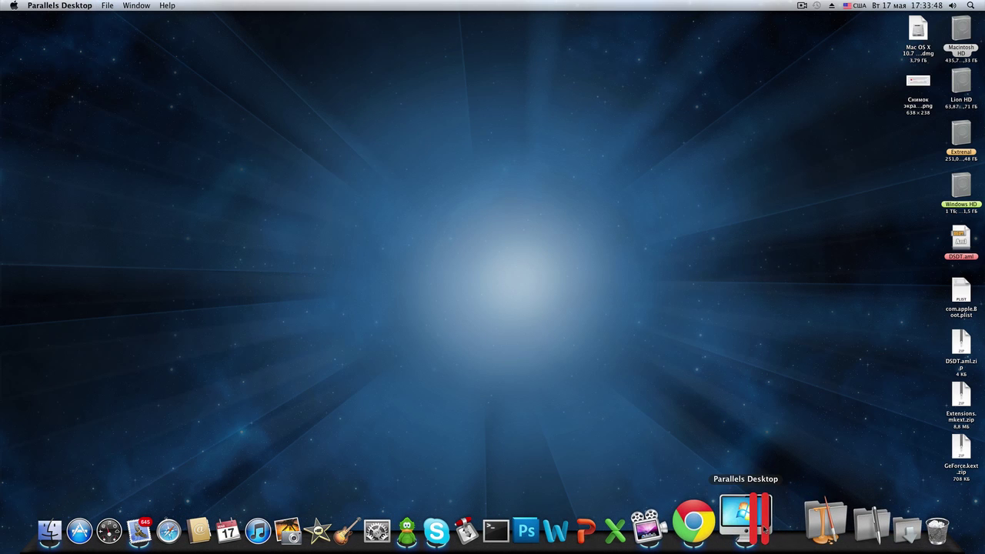
Step: Switch to the Windows 7.1 virtual machine in Parallels Desktop and start Windows normally
{"action": "left_click", "coordinate": [735, 523]}
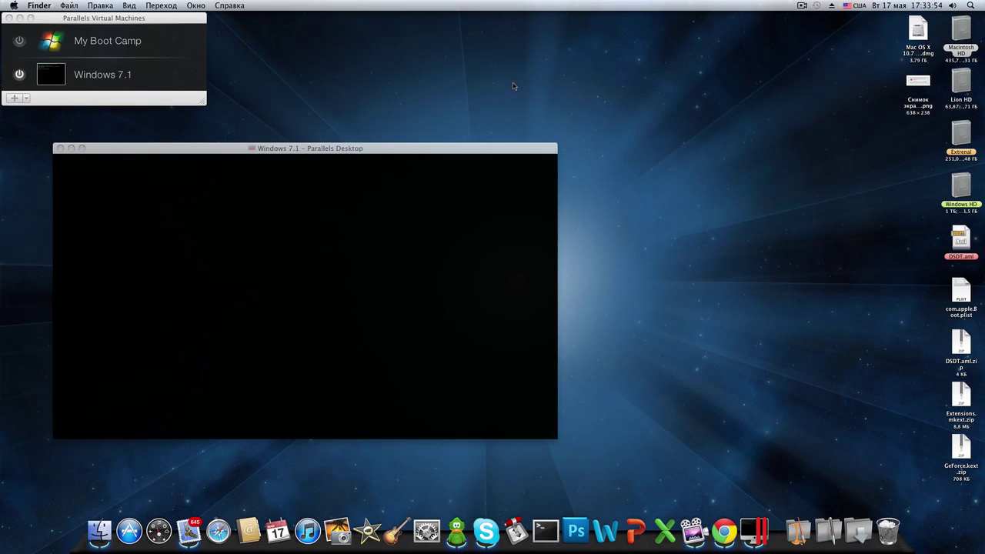
{"action": "left_click", "coordinate": [327, 154]}
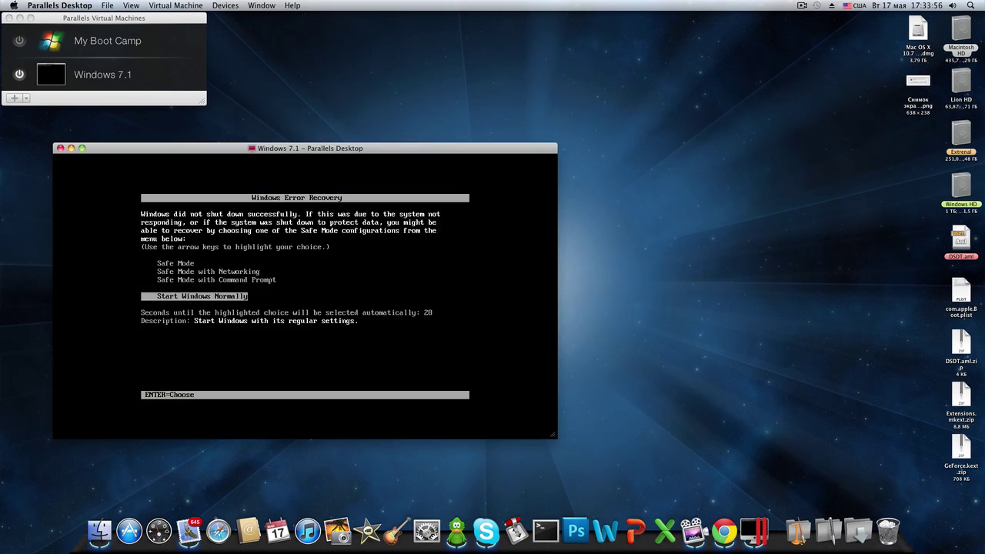
{"action": "key", "text": "Return"}
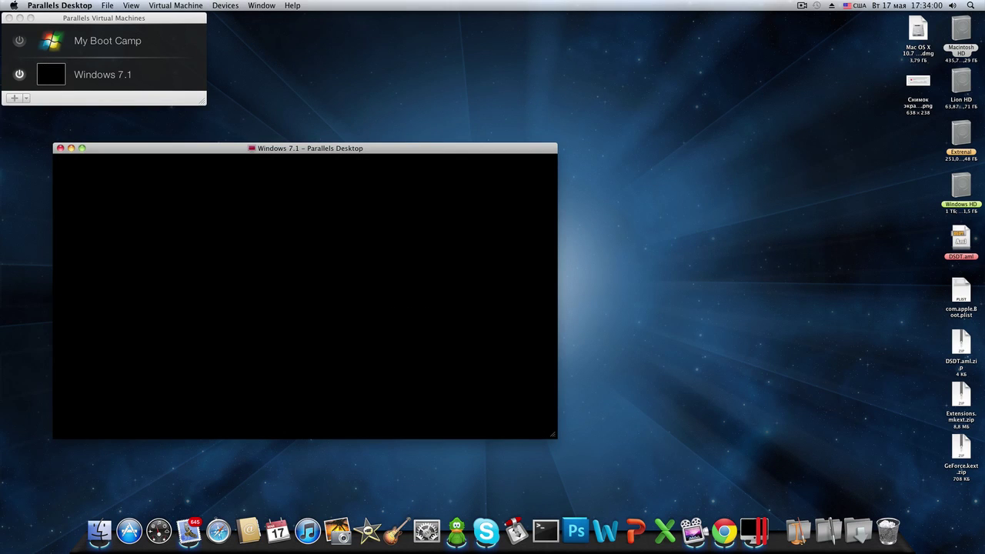
{"action": "left_click", "coordinate": [155, 4]}
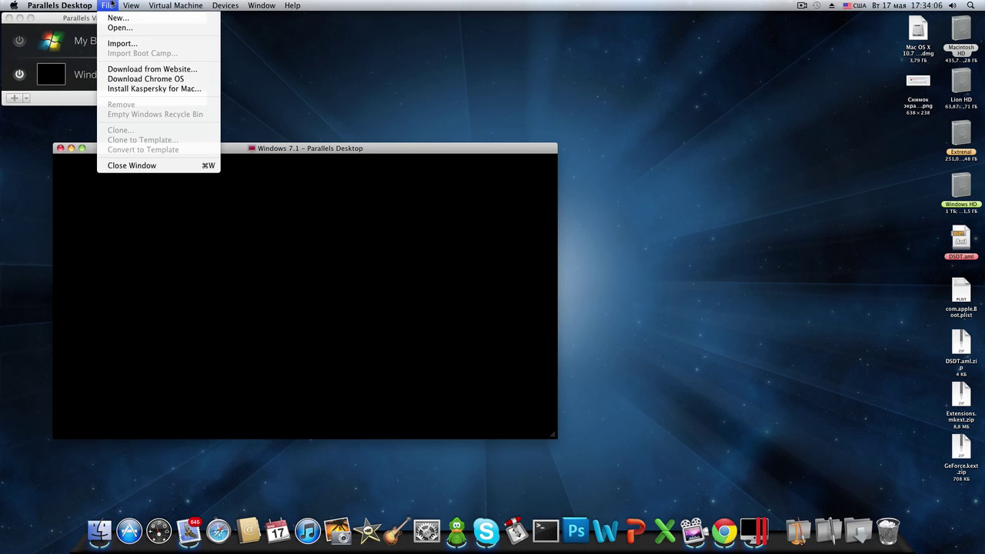
{"action": "mouse_move", "coordinate": [121, 4]}
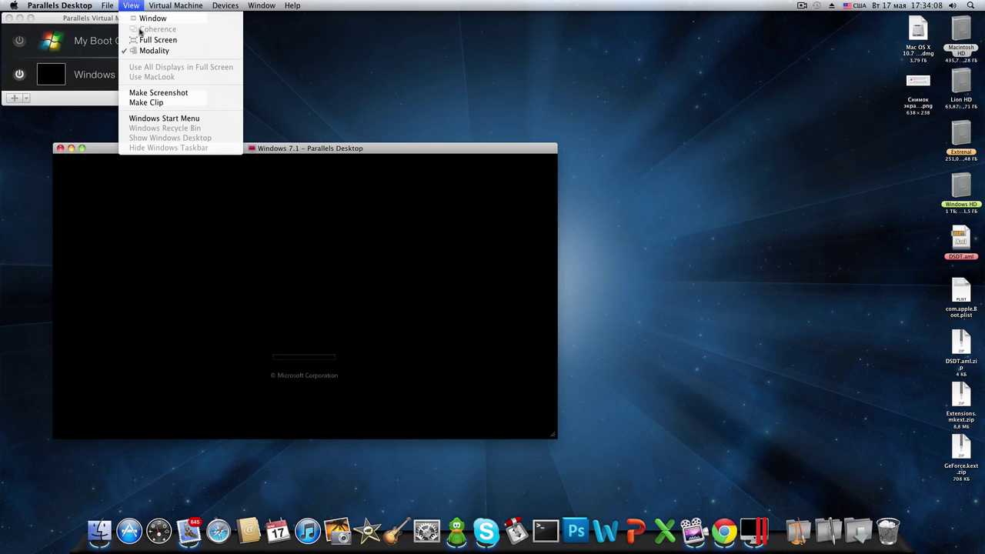
{"action": "left_click", "coordinate": [140, 30]}
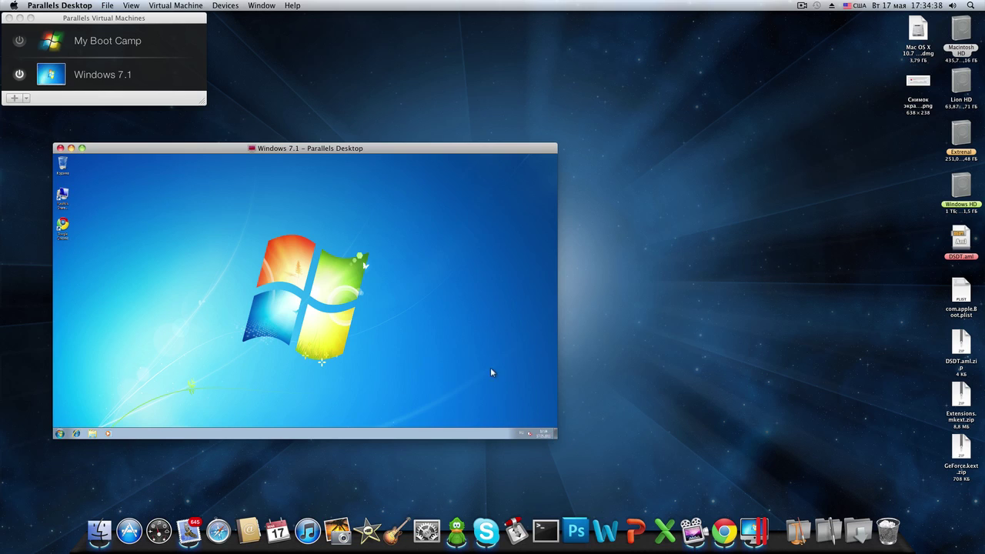
Step: Enlarge the Windows 7.1 virtual machine window and open the Computer folder in Windows
{"action": "left_click", "coordinate": [567, 445]}
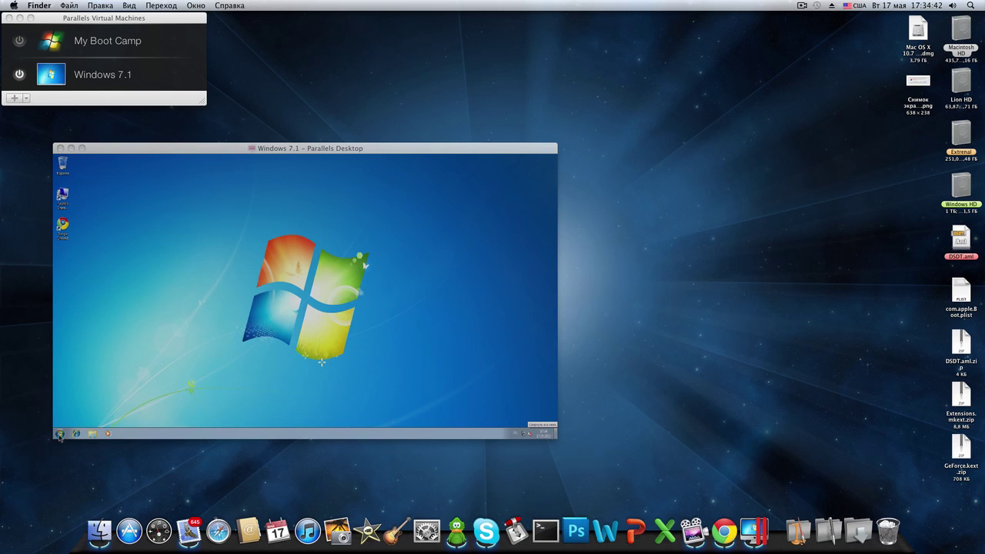
{"action": "left_click_drag", "start_coordinate": [555, 439], "coordinate": [726, 496]}
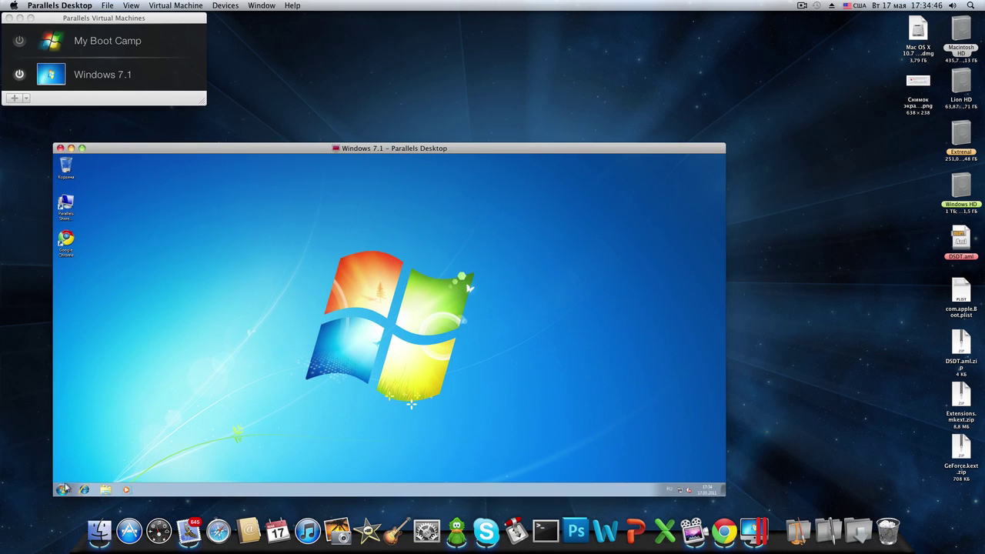
{"action": "left_click", "coordinate": [61, 490]}
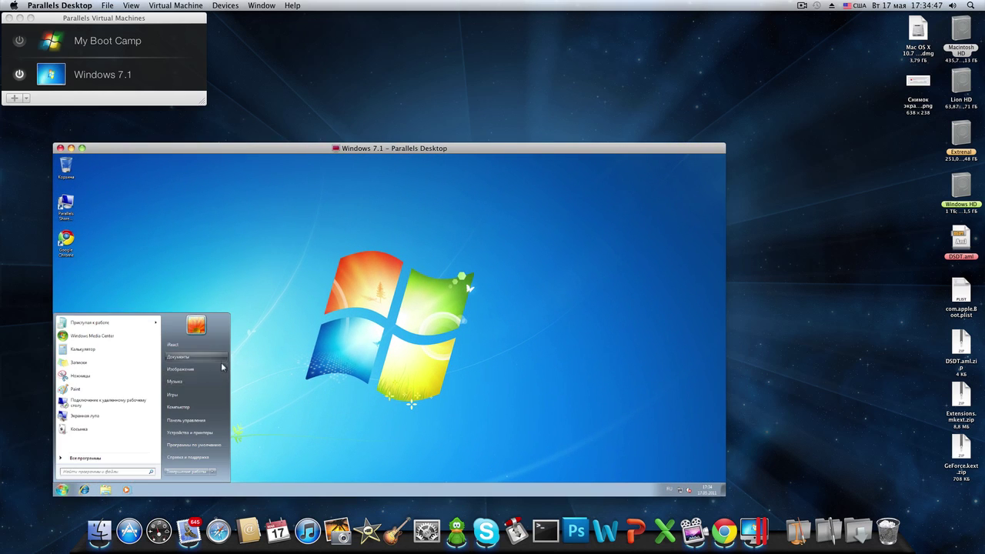
{"action": "left_click", "coordinate": [202, 407]}
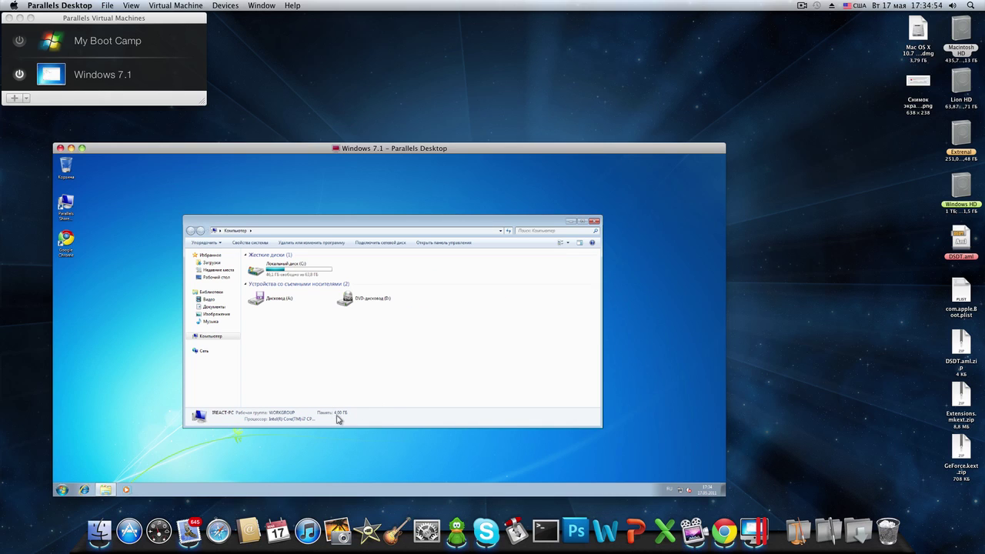
Step: View the computer's system properties in a maximized window, dismiss the Windows Applications folder message, and close the properties
{"action": "left_click", "coordinate": [60, 490]}
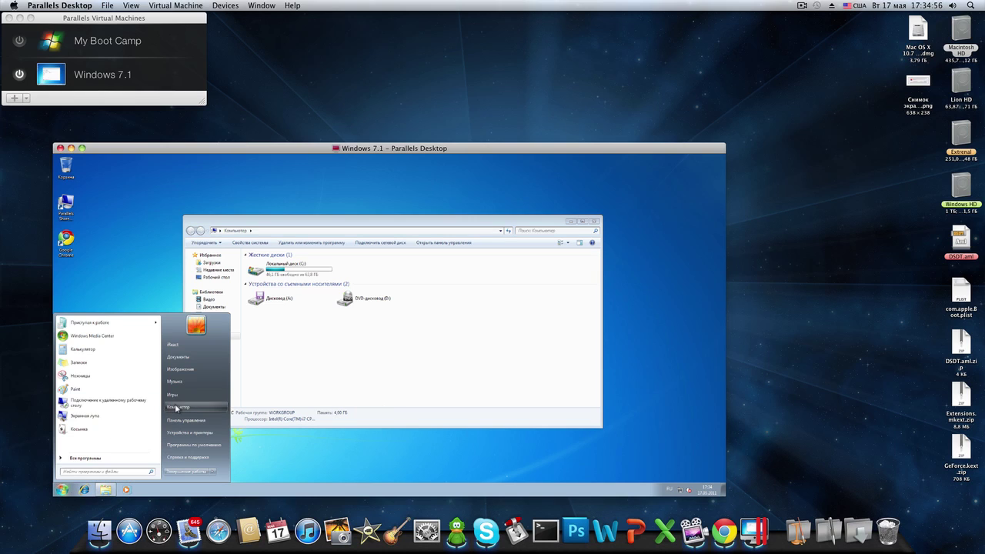
{"action": "left_click", "coordinate": [129, 424]}
{"action": "key", "text": "super"}
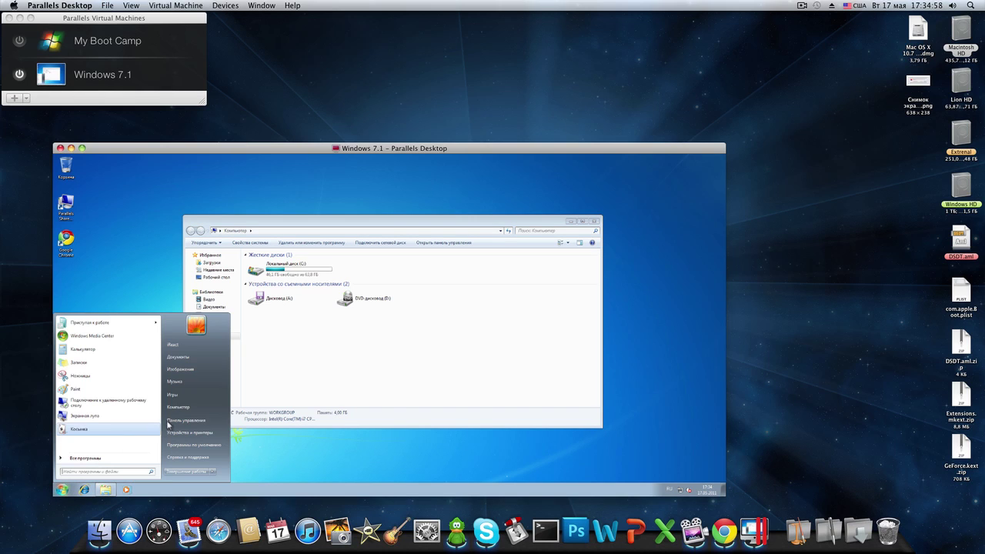
{"action": "right_click", "coordinate": [209, 407]}
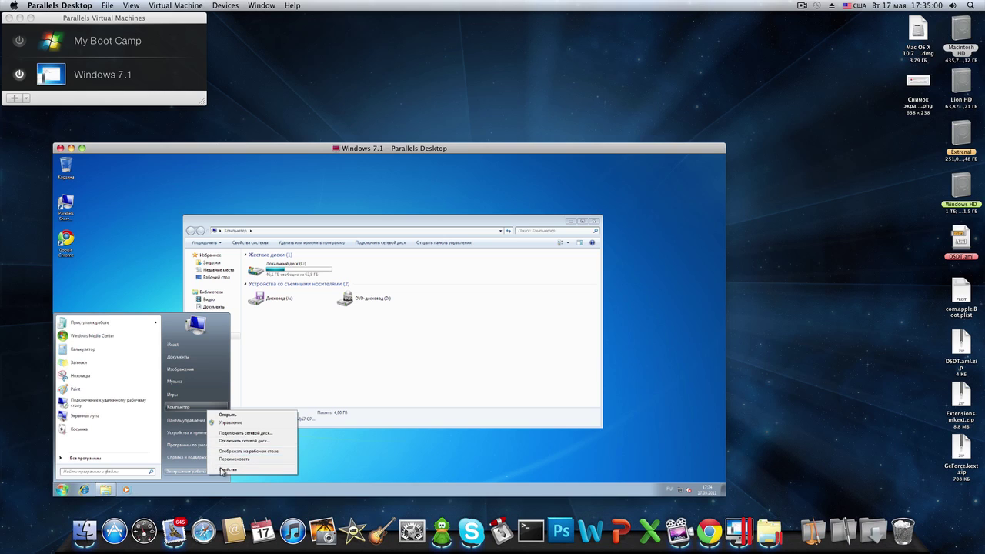
{"action": "key", "text": "Escape"}
{"action": "key", "text": "Escape"}
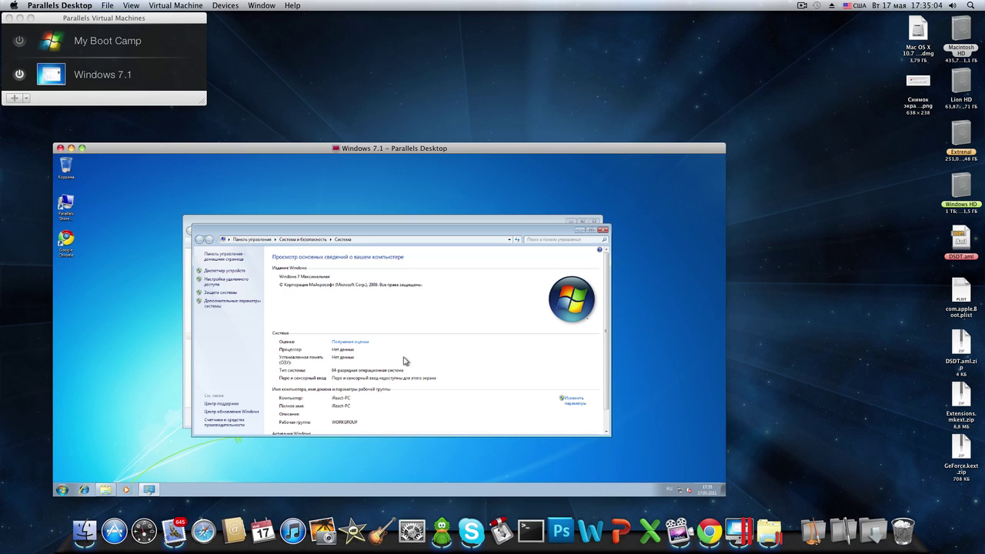
{"action": "left_click", "coordinate": [589, 230]}
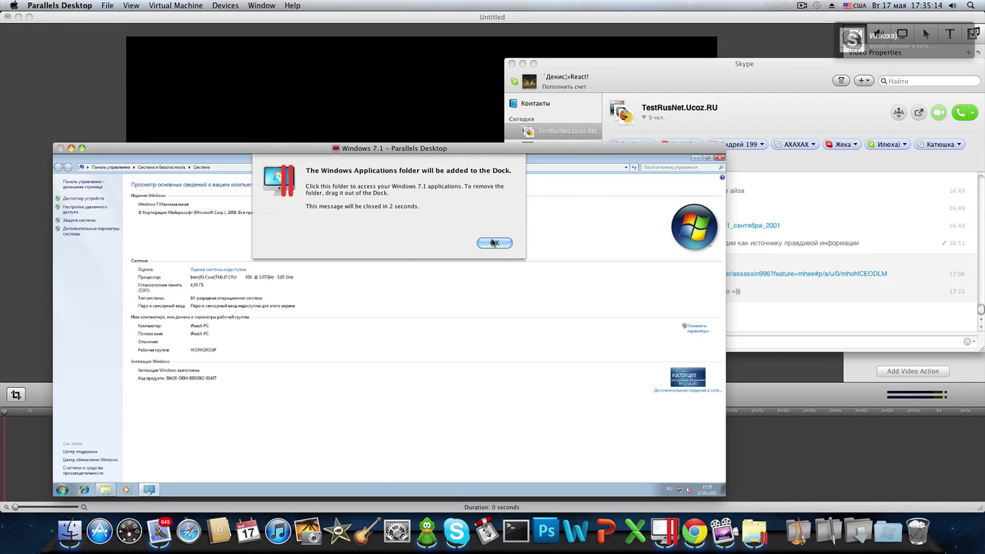
{"action": "left_click", "coordinate": [494, 242]}
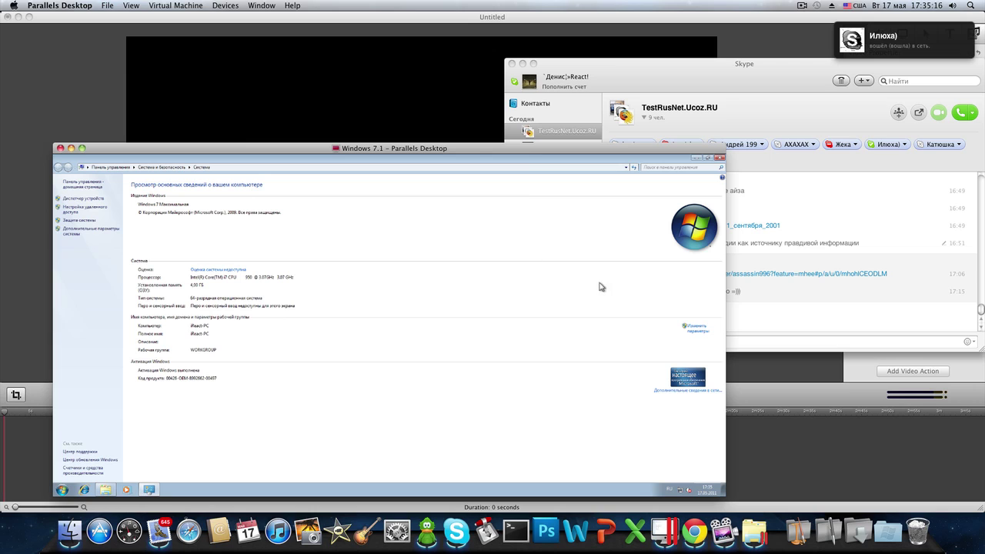
{"action": "left_click", "coordinate": [720, 157]}
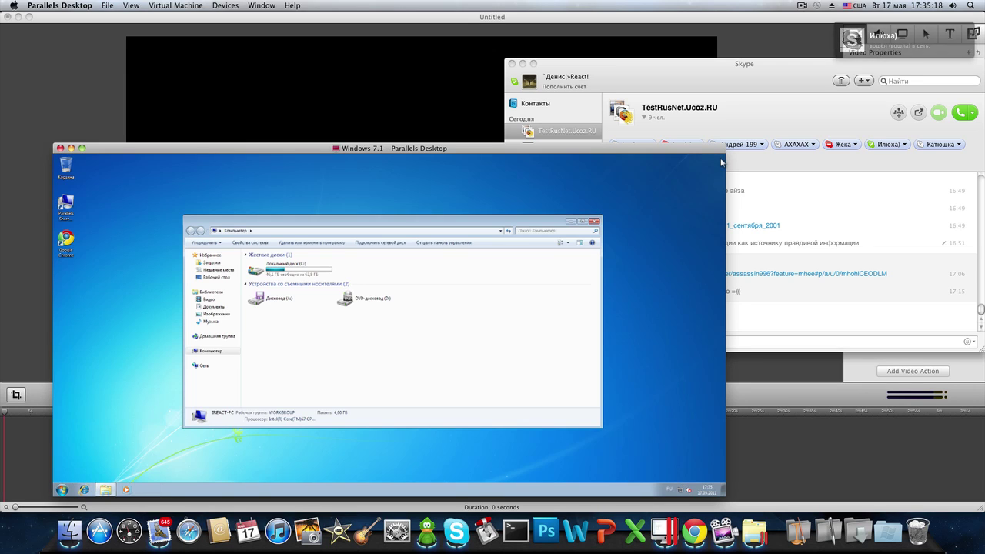
Step: Reinstall Parallels Tools in the Windows 7.1 virtual machine through its installation wizard
{"action": "left_click", "coordinate": [158, 5]}
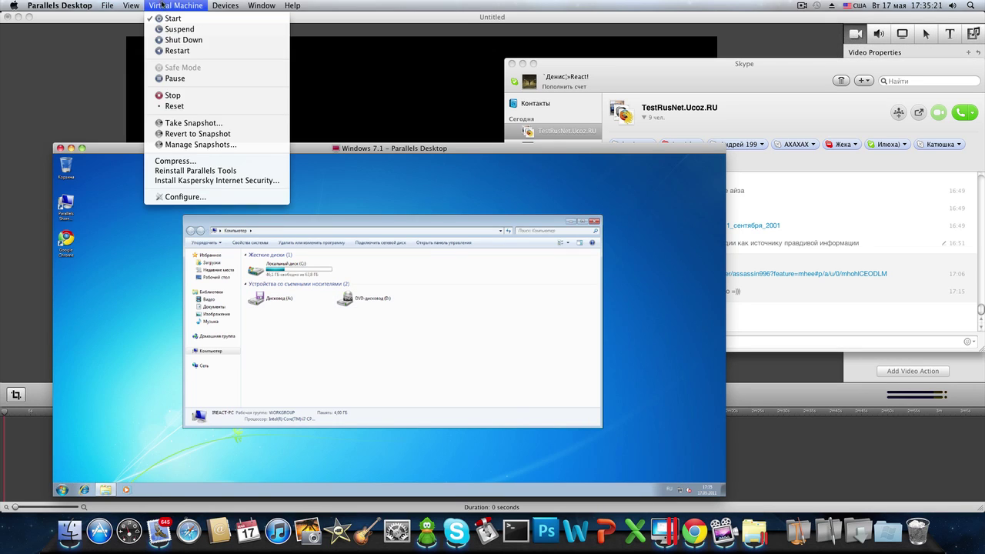
{"action": "left_click", "coordinate": [197, 171]}
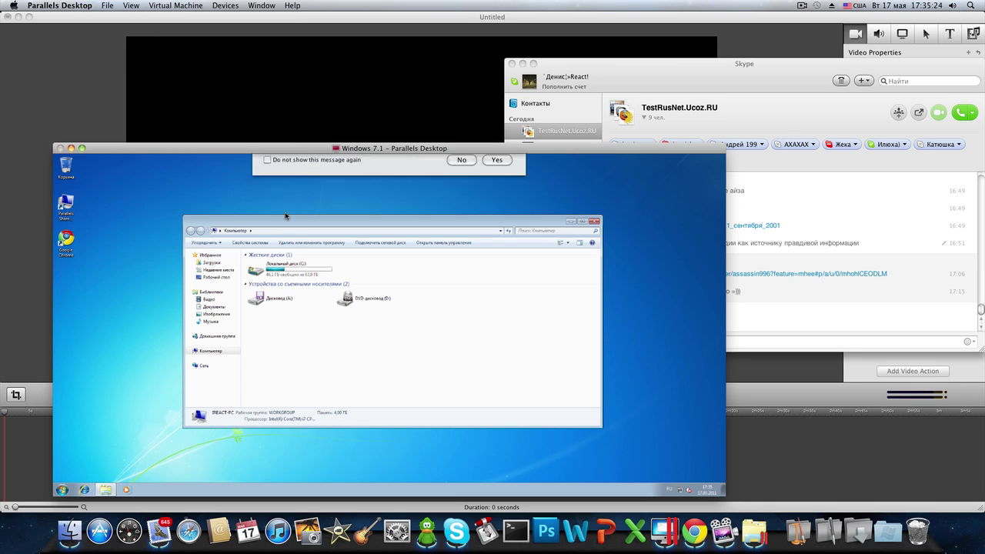
{"action": "left_click", "coordinate": [493, 237]}
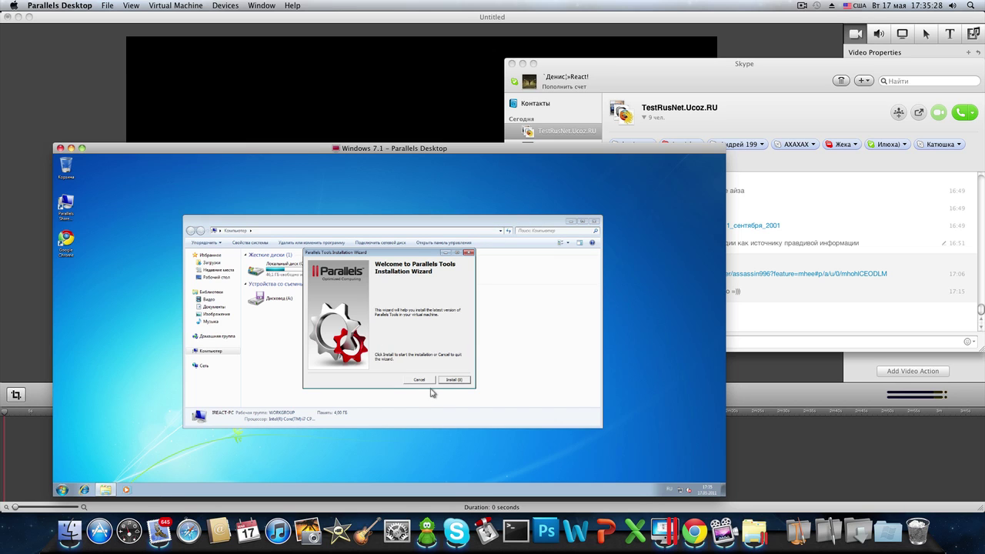
{"action": "left_click", "coordinate": [453, 379]}
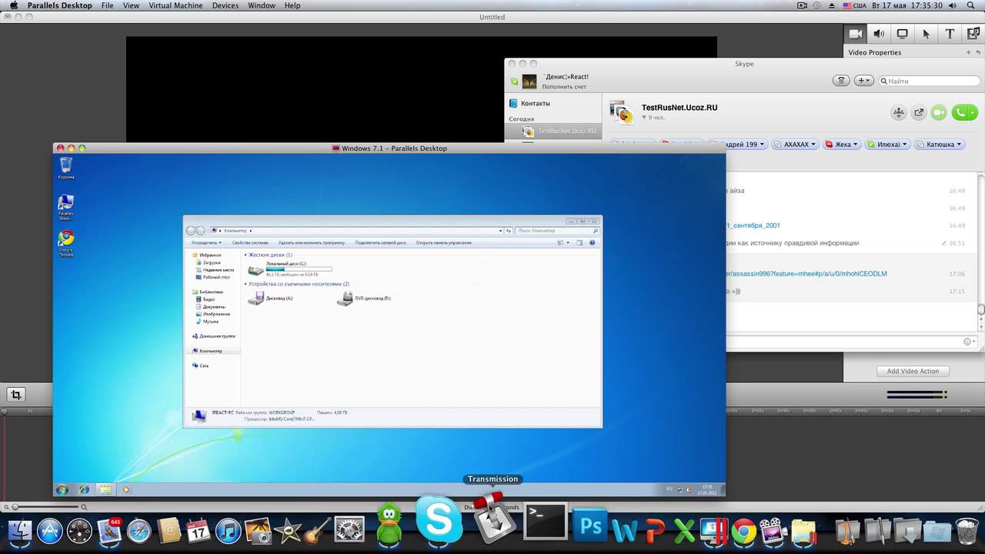
Step: Switch to Chrome, move its window aside and minimize it
{"action": "left_click", "coordinate": [693, 525]}
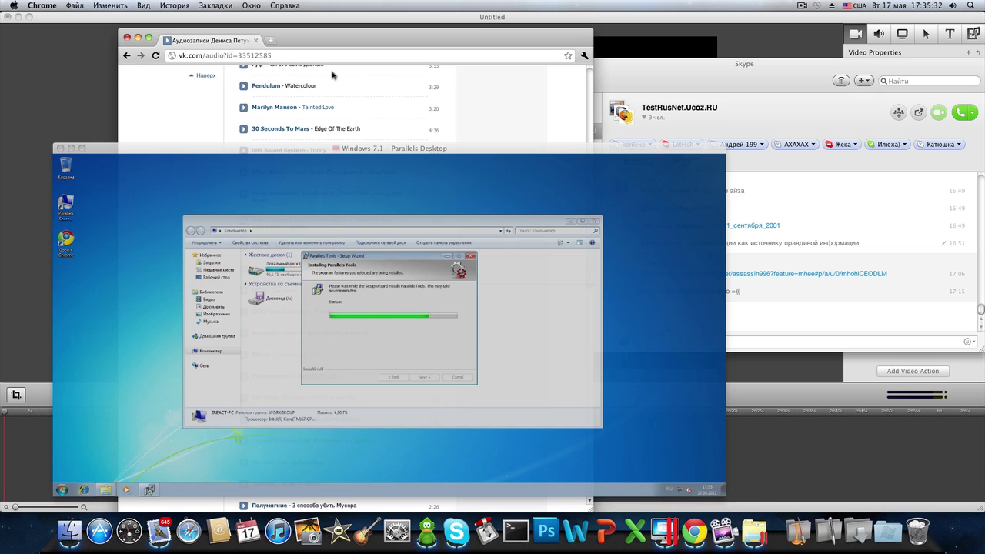
{"action": "left_click_drag", "start_coordinate": [300, 38], "coordinate": [842, 78]}
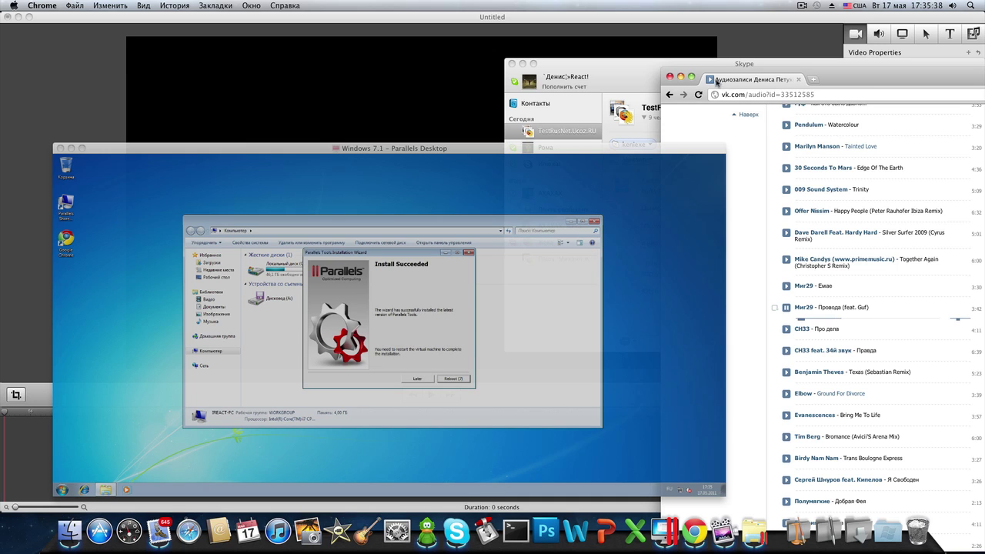
{"action": "left_click", "coordinate": [681, 76]}
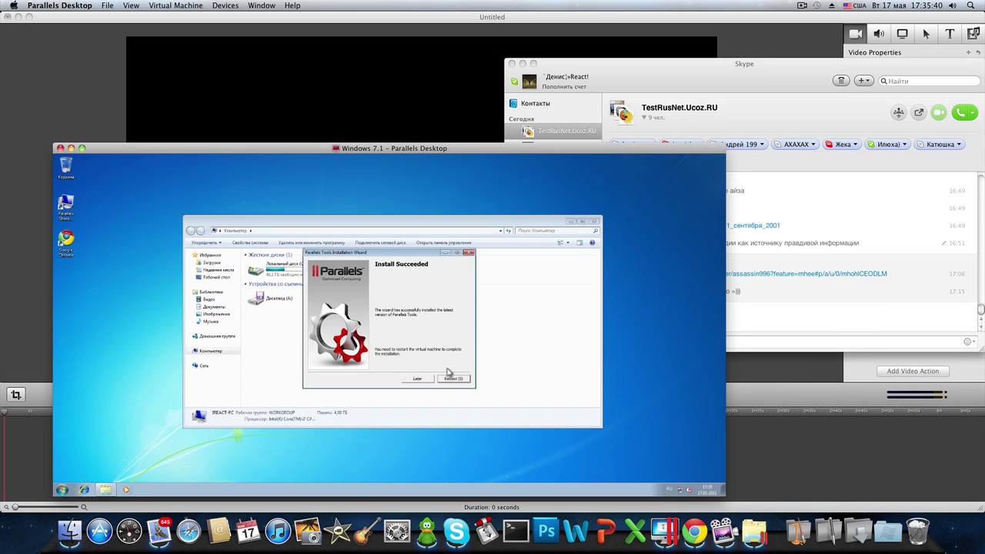
Step: Reboot the virtual machine to complete the Parallels Tools installation, adjusting the Mac's sound volume during startup
{"action": "left_click", "coordinate": [453, 378]}
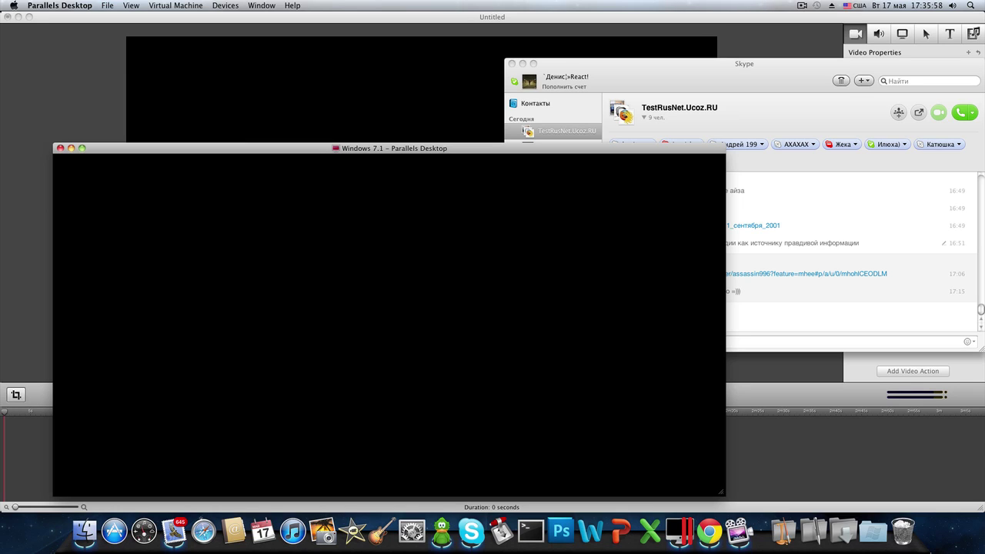
{"action": "key", "text": "XF86AudioRaiseVolume"}
{"action": "key", "text": "XF86AudioRaiseVolume"}
{"action": "key", "text": "XF86AudioRaiseVolume"}
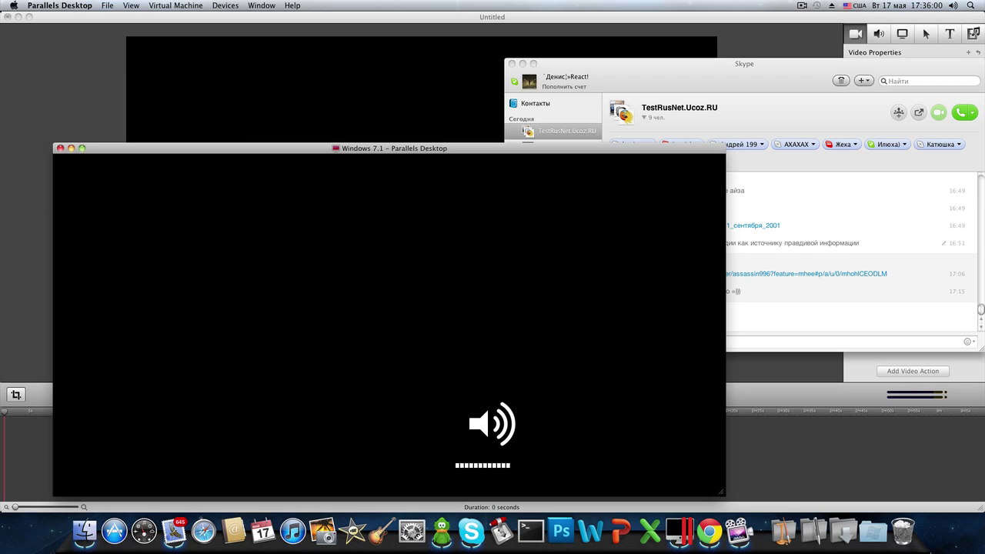
{"action": "key", "text": "XF86AudioLowerVolume"}
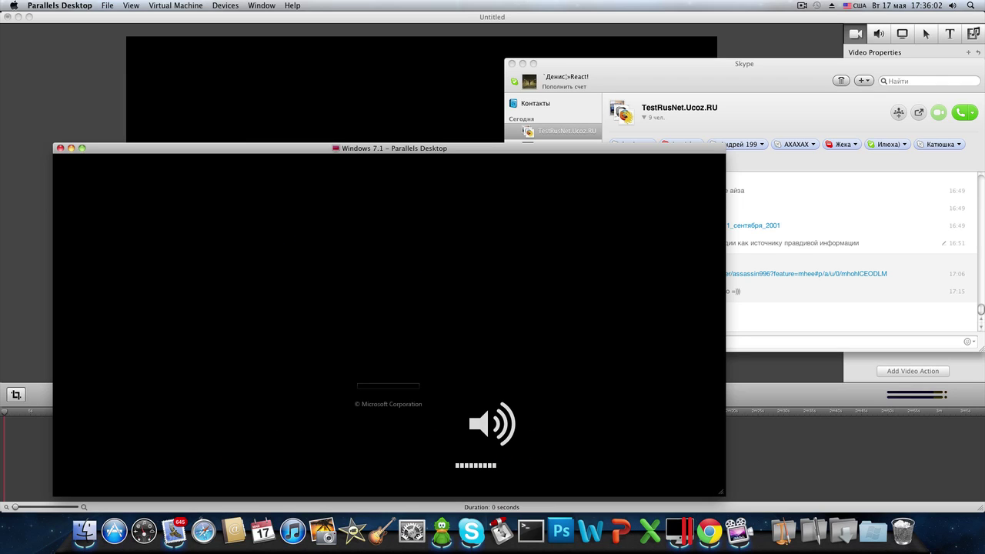
{"action": "key", "text": "XF86AudioRaiseVolume"}
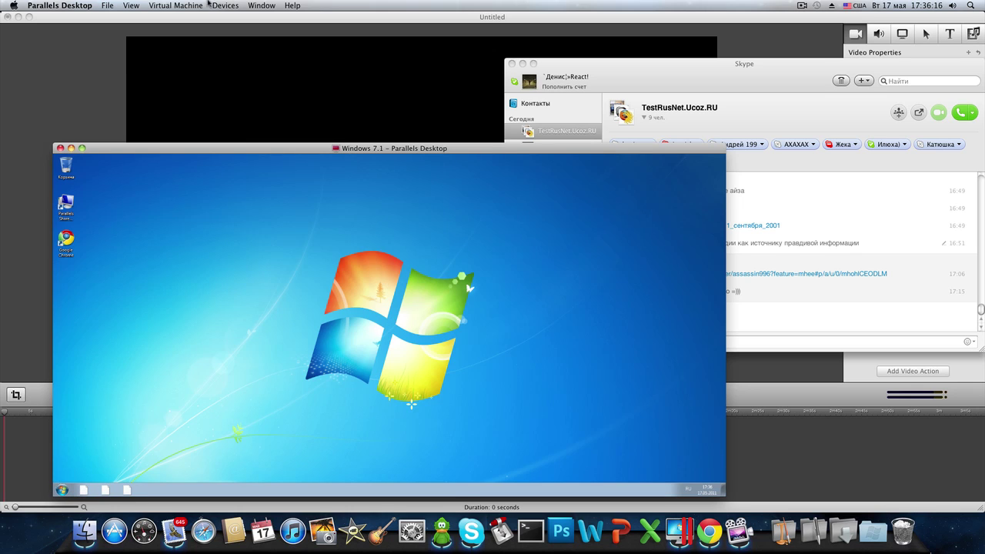
Step: Change the virtual machine from Modality to Window view and reposition its window so the whole Windows desktop fits on screen
{"action": "left_click", "coordinate": [154, 5]}
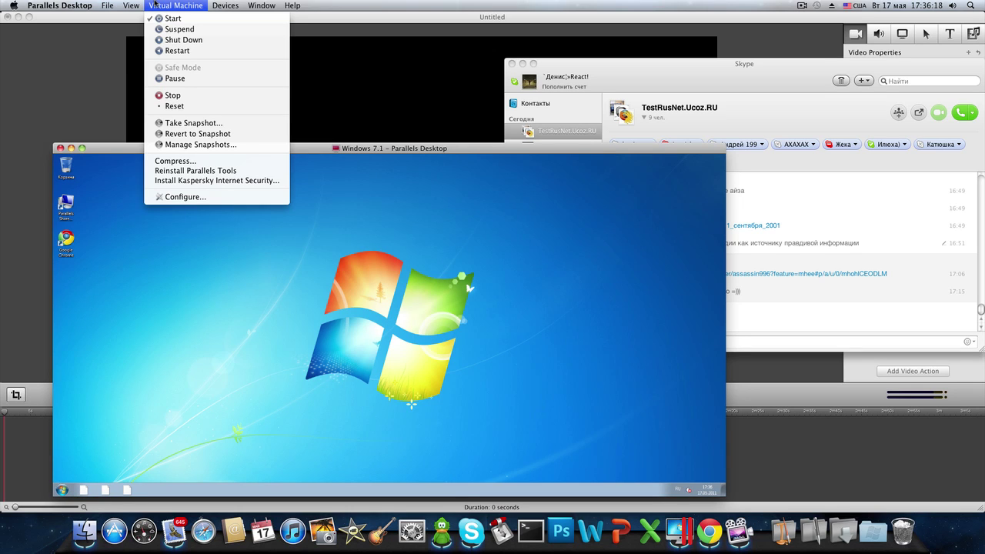
{"action": "mouse_move", "coordinate": [131, 5]}
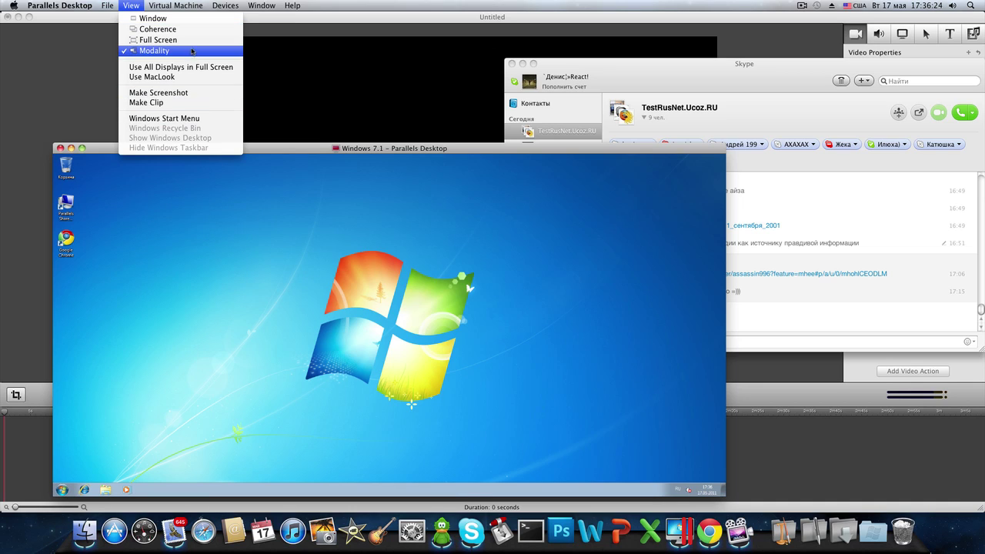
{"action": "left_click", "coordinate": [177, 17]}
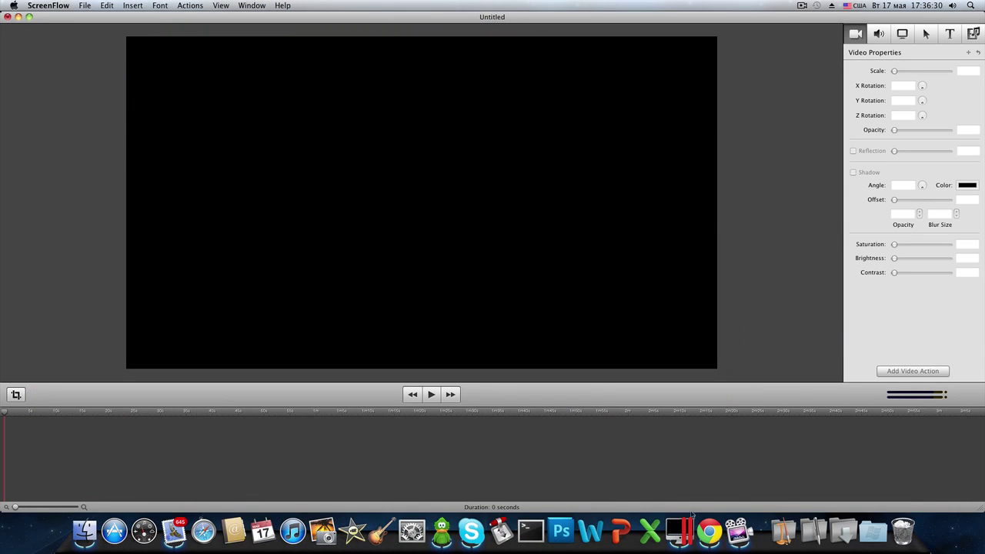
{"action": "left_click", "coordinate": [684, 515]}
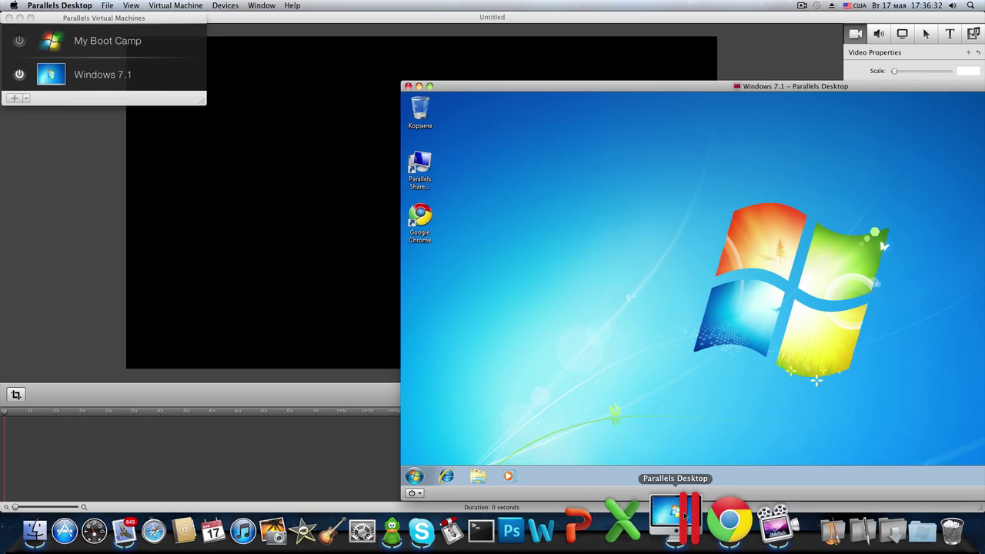
{"action": "left_click_drag", "start_coordinate": [466, 84], "coordinate": [104, 71]}
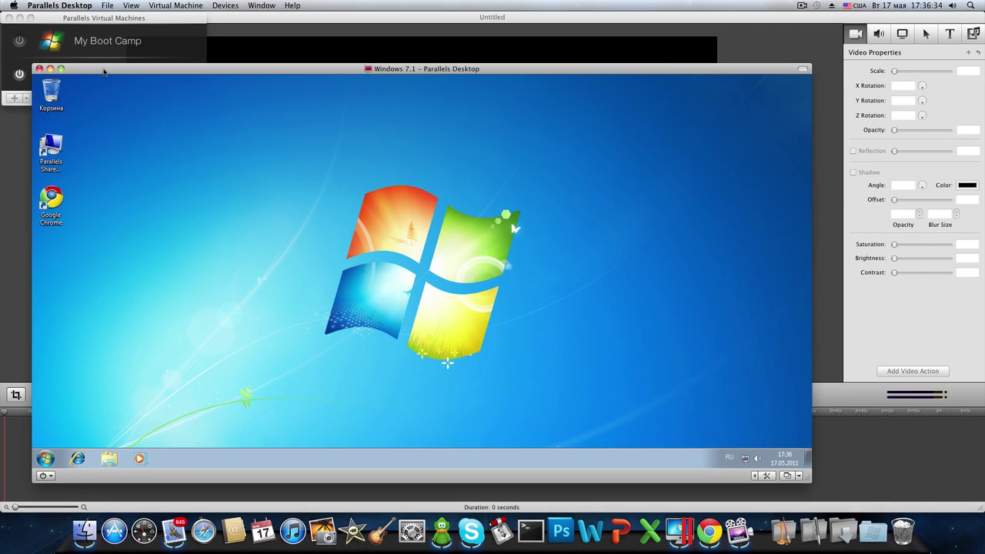
Step: Open and close the Computer folder, and apply the Windows 7 Aero theme in the desktop's Personalization settings
{"action": "left_click", "coordinate": [46, 458]}
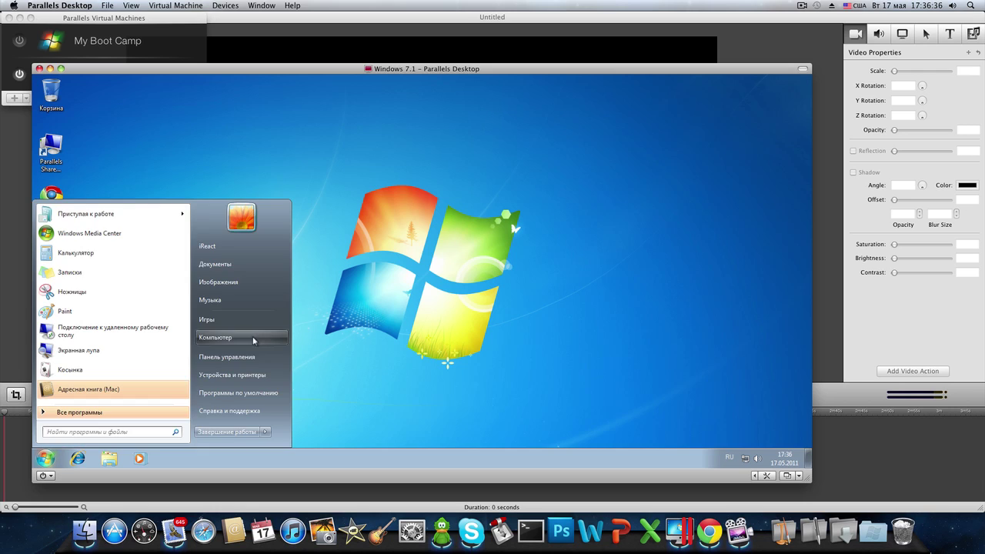
{"action": "left_click", "coordinate": [251, 337]}
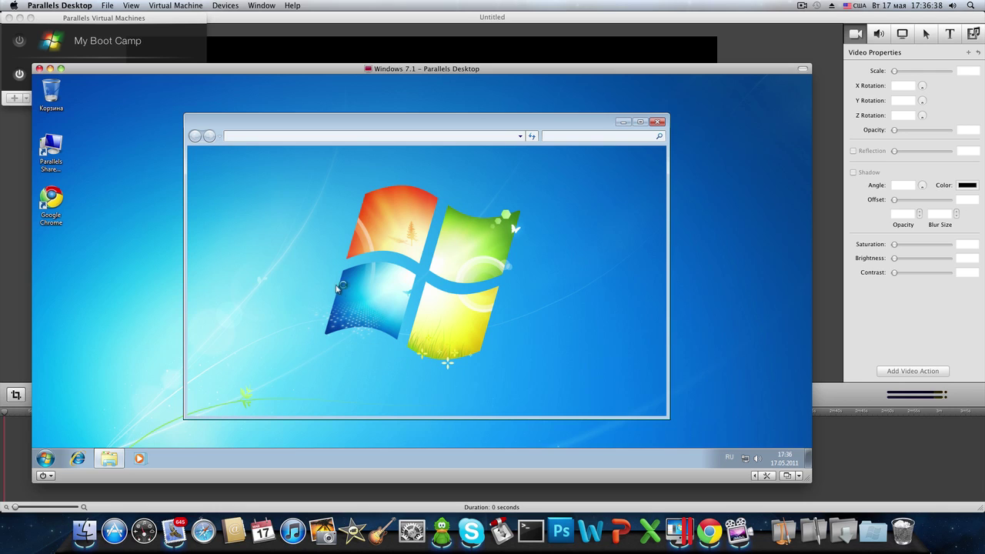
{"action": "right_click", "coordinate": [717, 346]}
{"action": "left_click", "coordinate": [731, 427]}
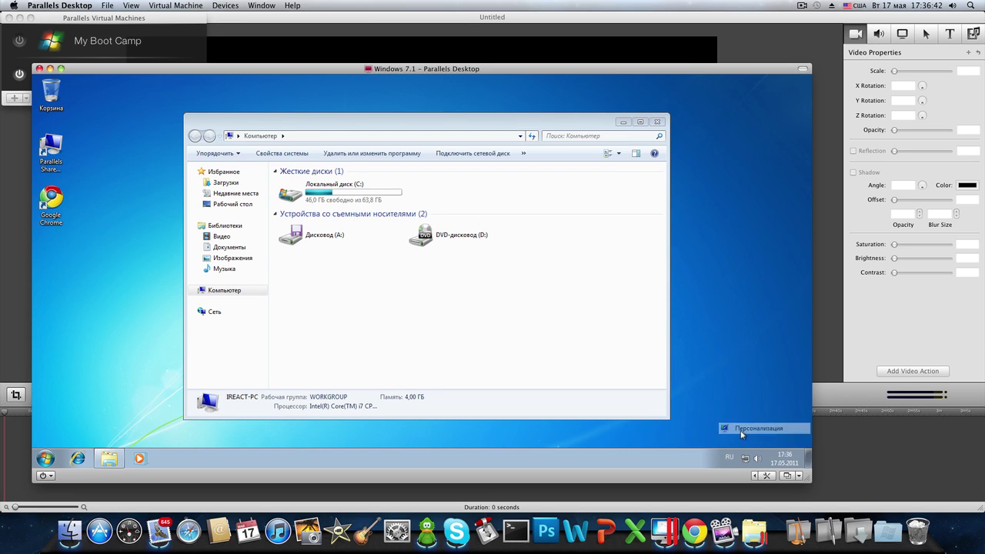
{"action": "left_click", "coordinate": [658, 122]}
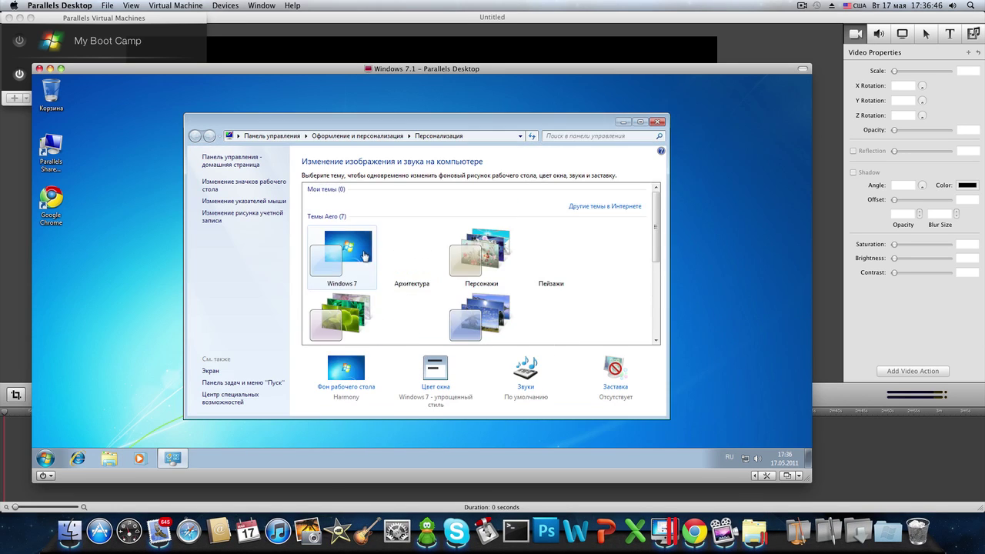
{"action": "left_click", "coordinate": [359, 262]}
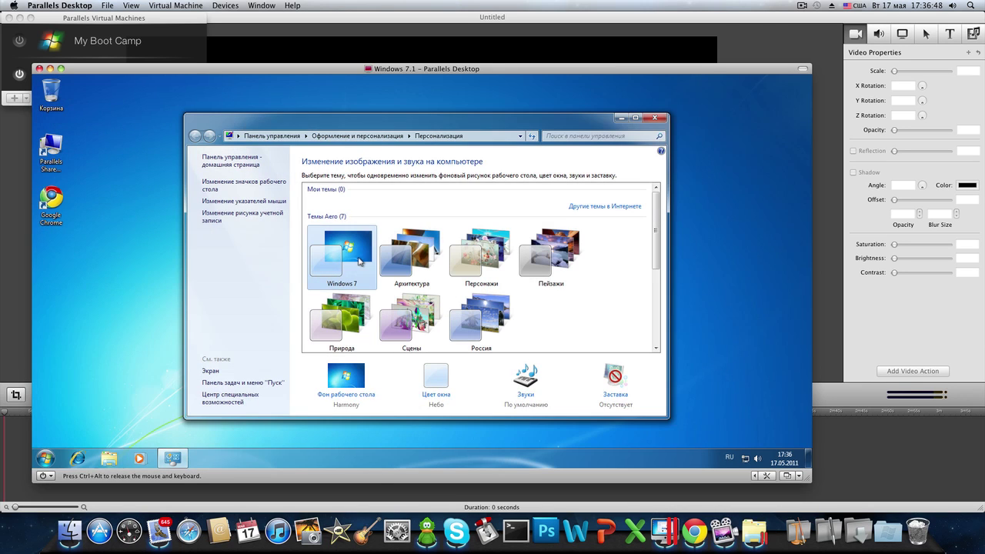
Step: Close the Personalization window and start Internet Explorer in the virtual machine, going to its home page instead of restoring the last session
{"action": "left_click", "coordinate": [654, 117]}
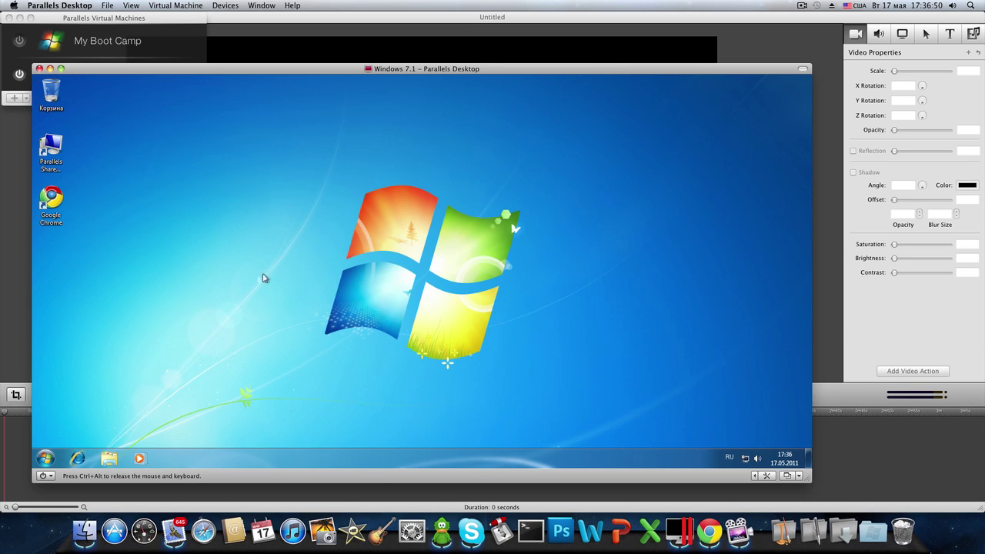
{"action": "left_click", "coordinate": [77, 459]}
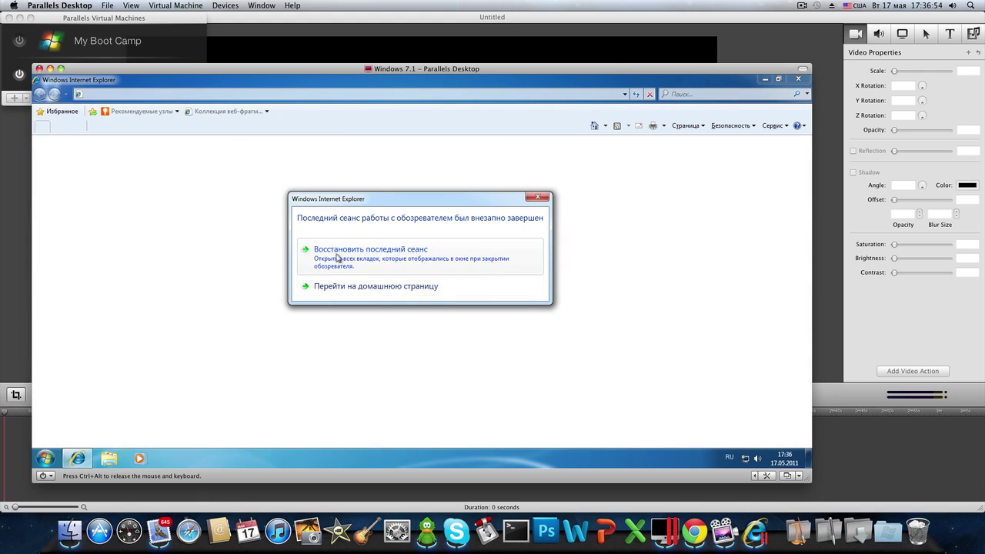
{"action": "left_click", "coordinate": [338, 286]}
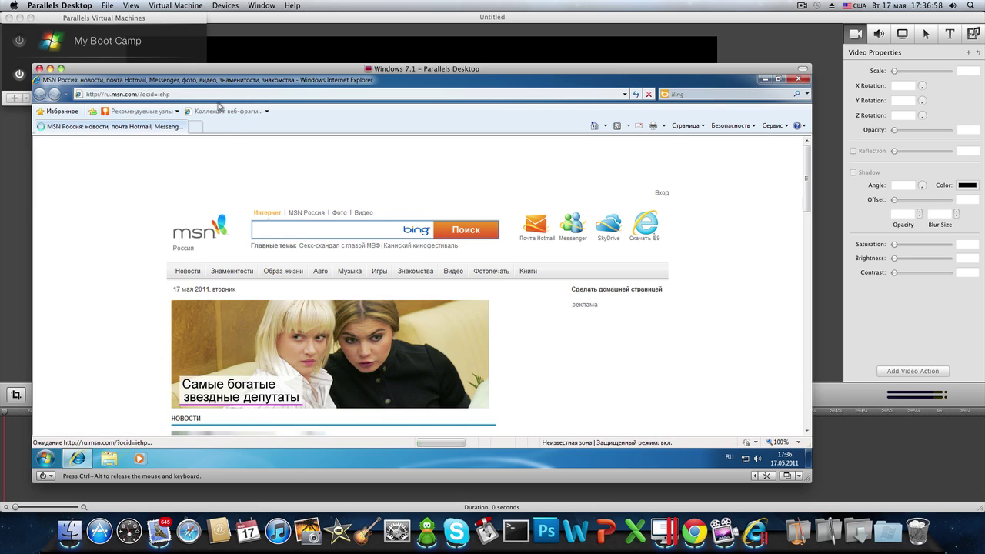
Step: Look through the MSN Россия home page and postpone the Internet Explorer 8 setup
{"action": "scroll", "coordinate": [280, 181], "scroll_direction": "down", "scroll_amount": 4}
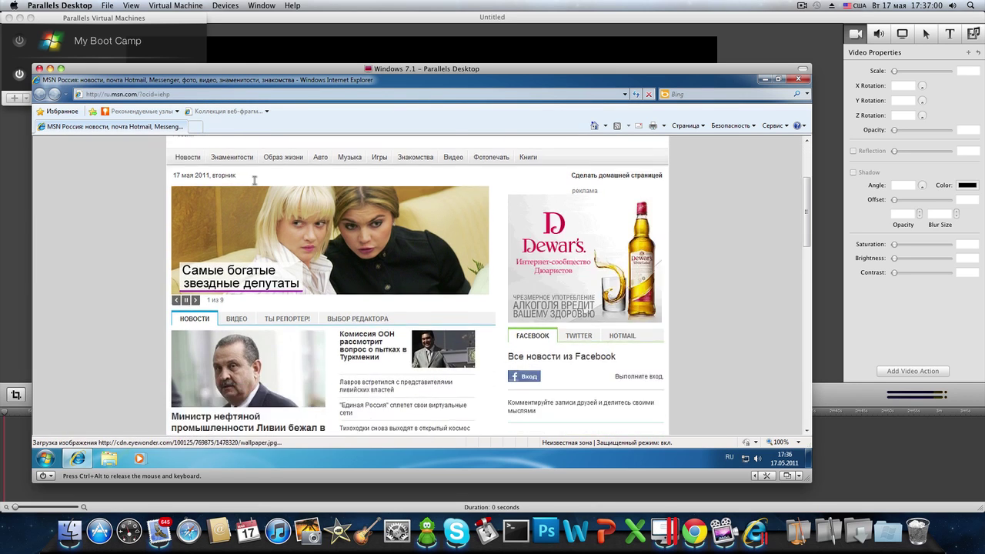
{"action": "scroll", "coordinate": [280, 182], "scroll_direction": "down", "scroll_amount": 10}
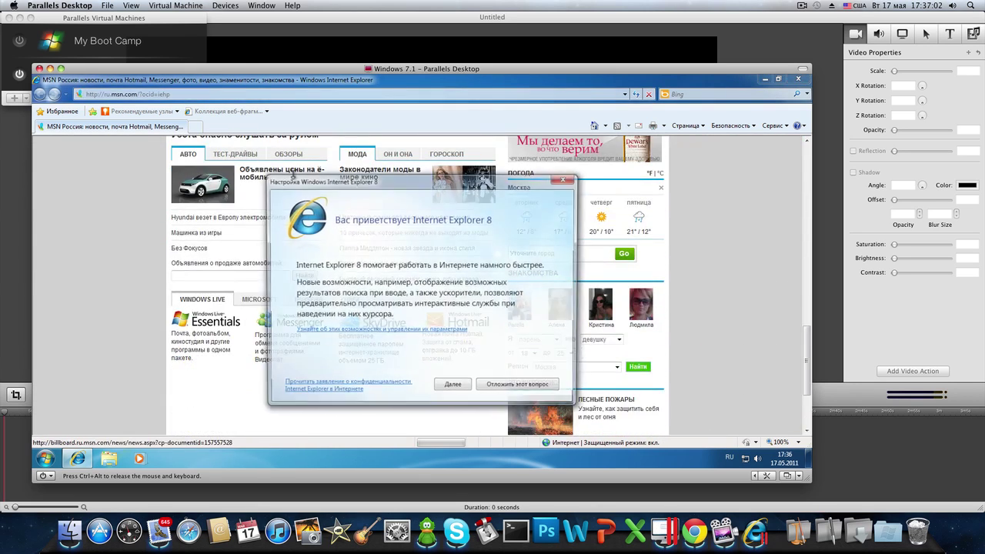
{"action": "left_click", "coordinate": [492, 386]}
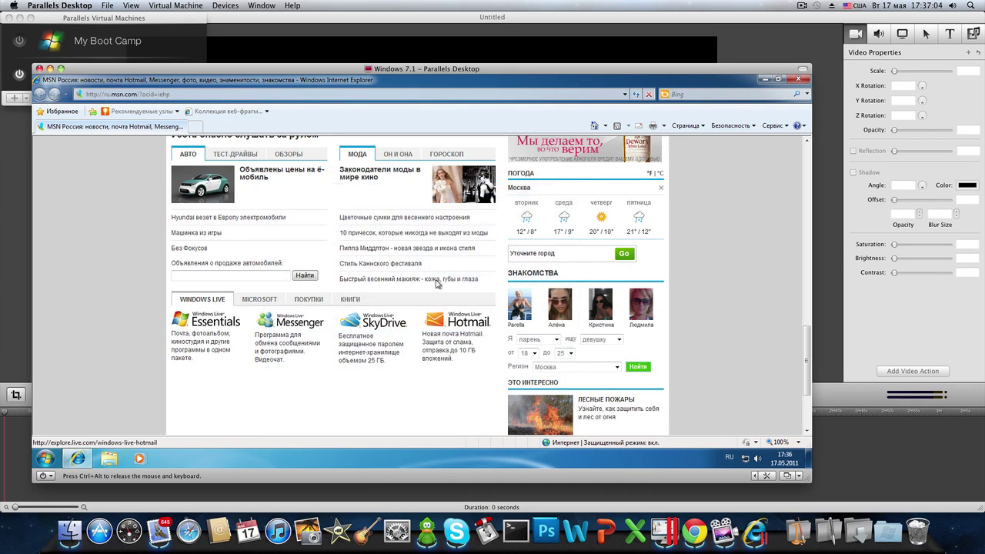
{"action": "scroll", "coordinate": [291, 177], "scroll_direction": "up", "scroll_amount": 2}
{"action": "scroll", "coordinate": [287, 169], "scroll_direction": "up", "scroll_amount": 10}
Step: Replace the current web address with YANDEX.RU and load the site
{"action": "left_click", "coordinate": [264, 94]}
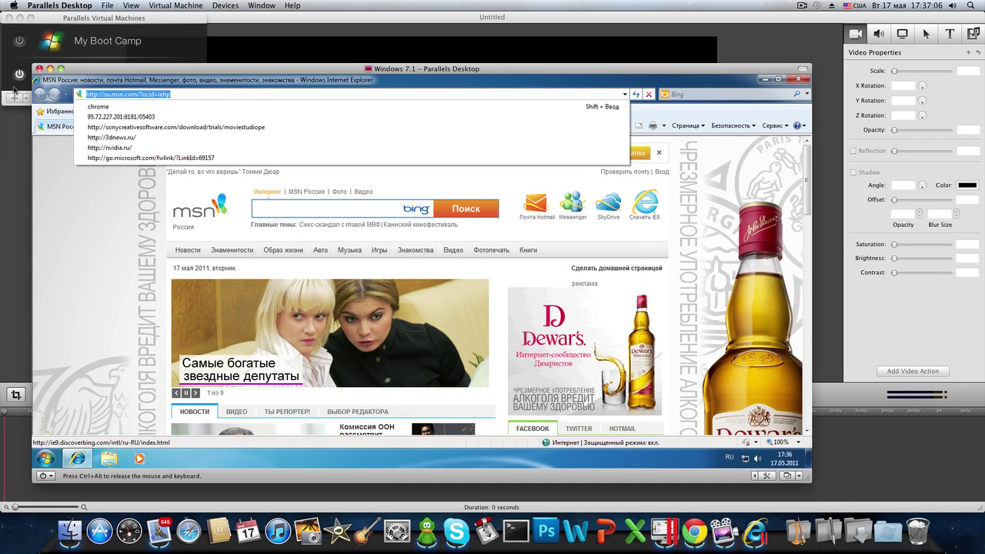
{"action": "key", "text": "BackSpace"}
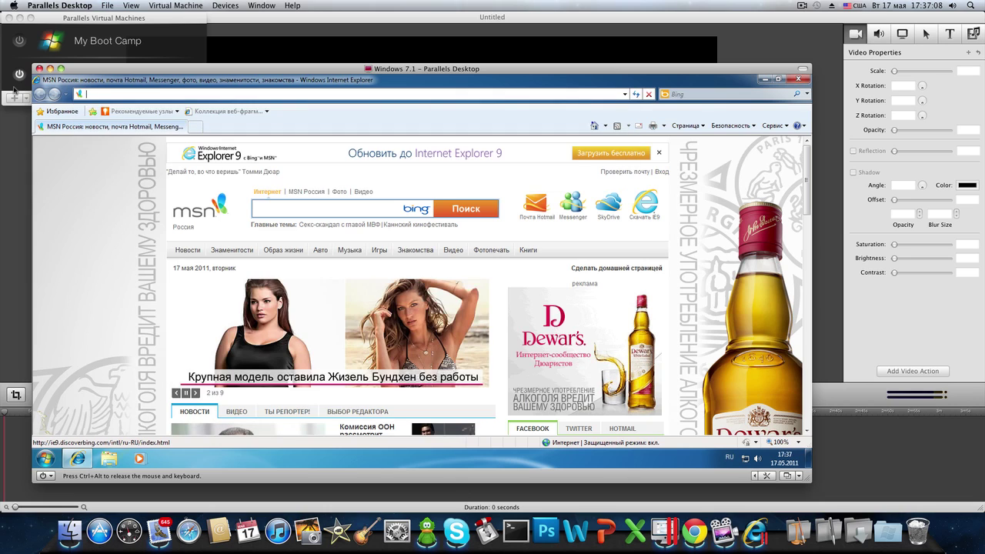
{"action": "type", "text": "YANDE."}
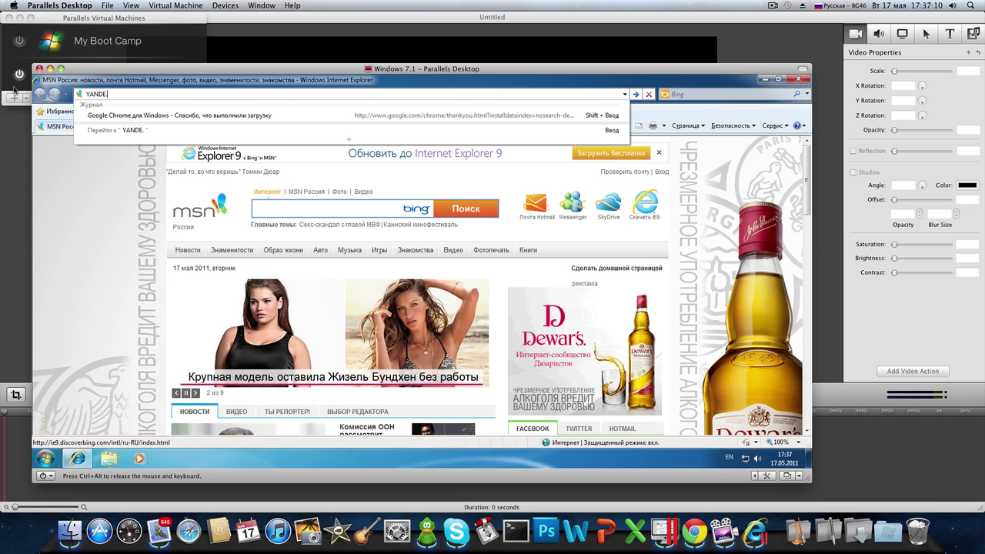
{"action": "type", "text": "XUR"}
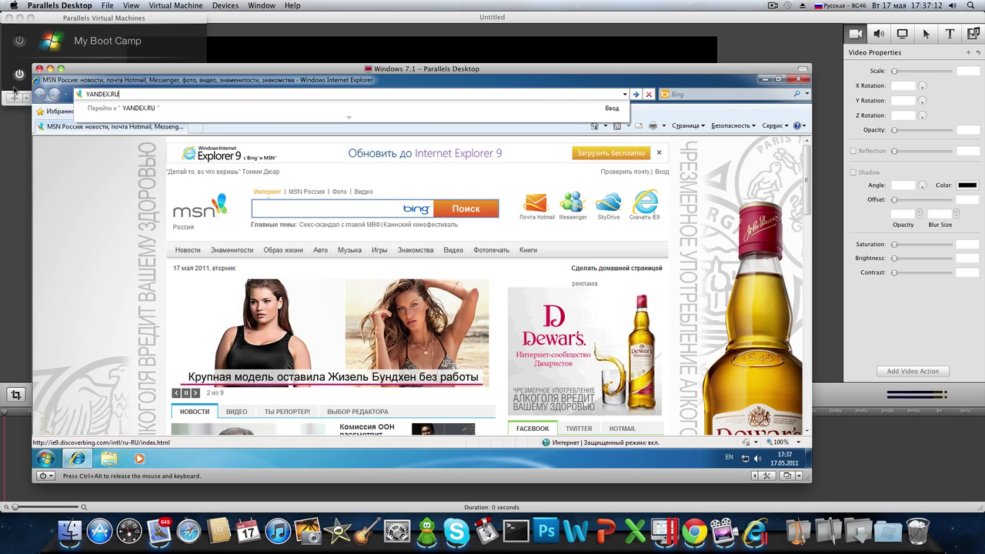
{"action": "key", "text": "Return"}
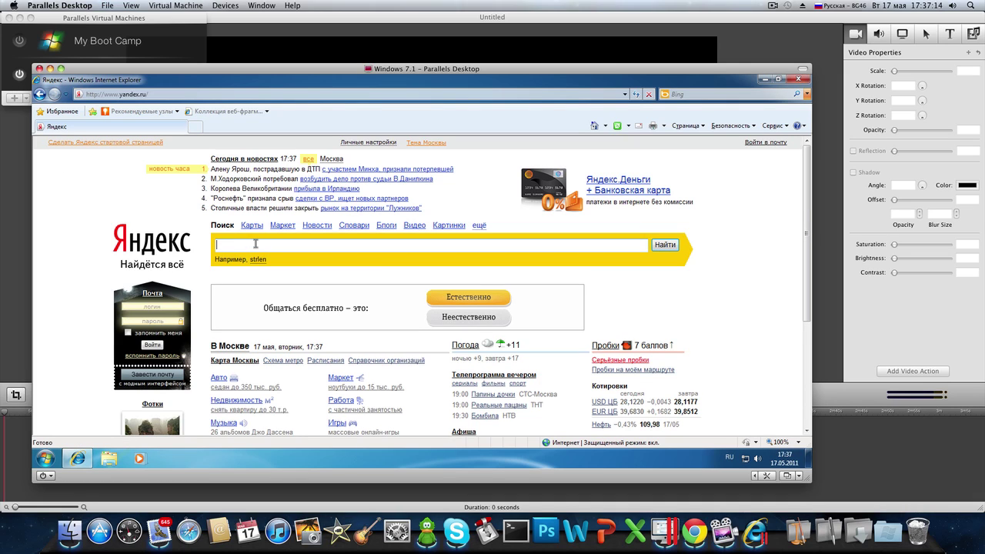
{"action": "key", "text": "super+space"}
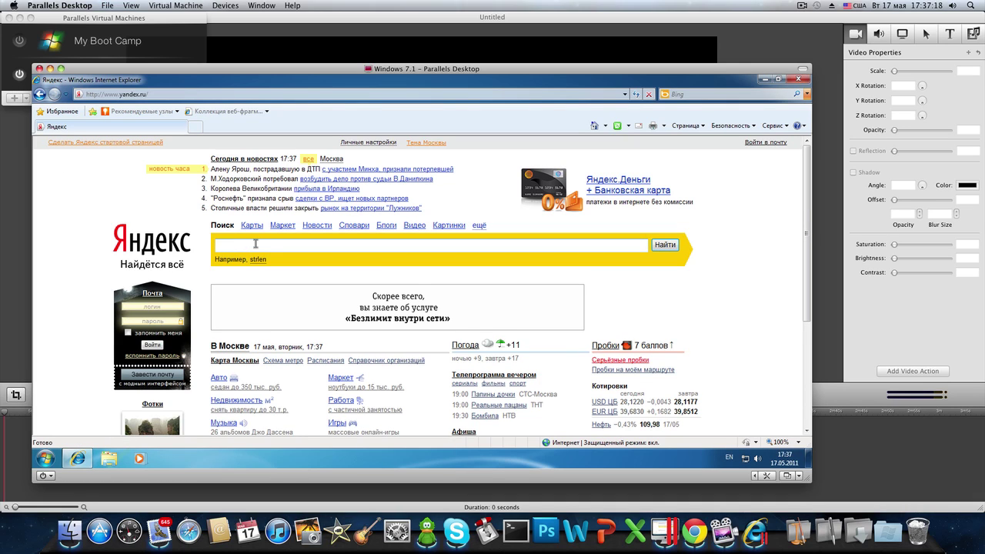
{"action": "double_click", "coordinate": [256, 243]}
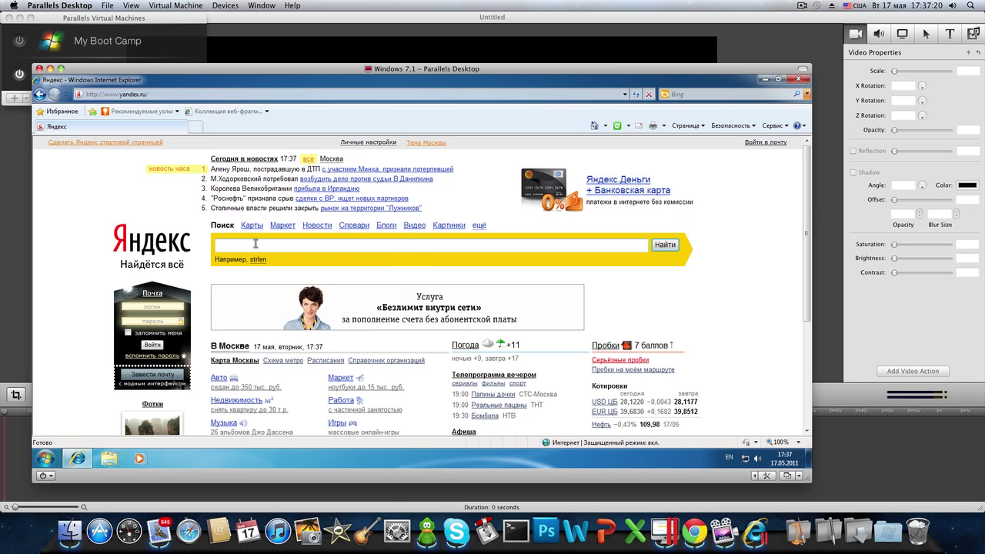
{"action": "type", "text": "ntcnbhetv"}
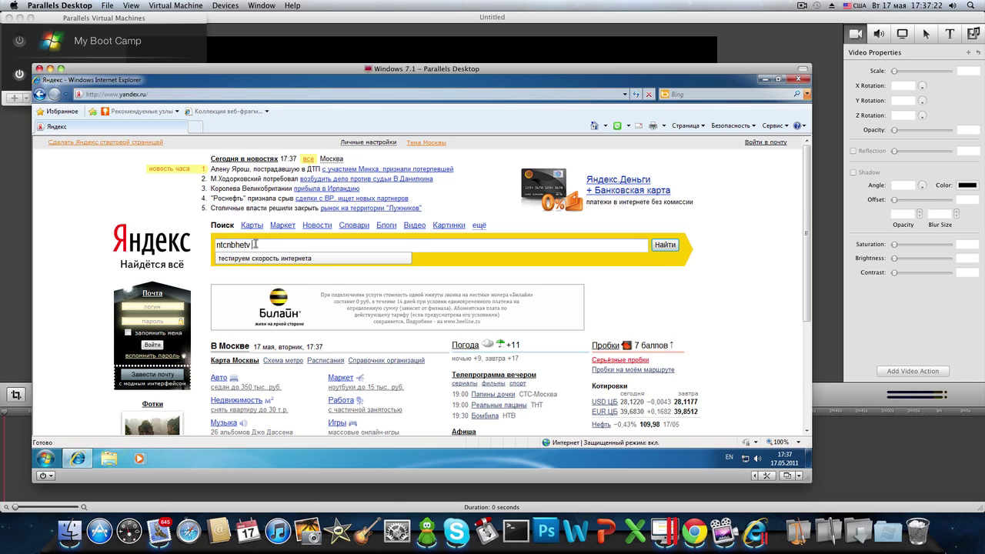
{"action": "key", "text": "super+space"}
{"action": "type", "text": "з"}
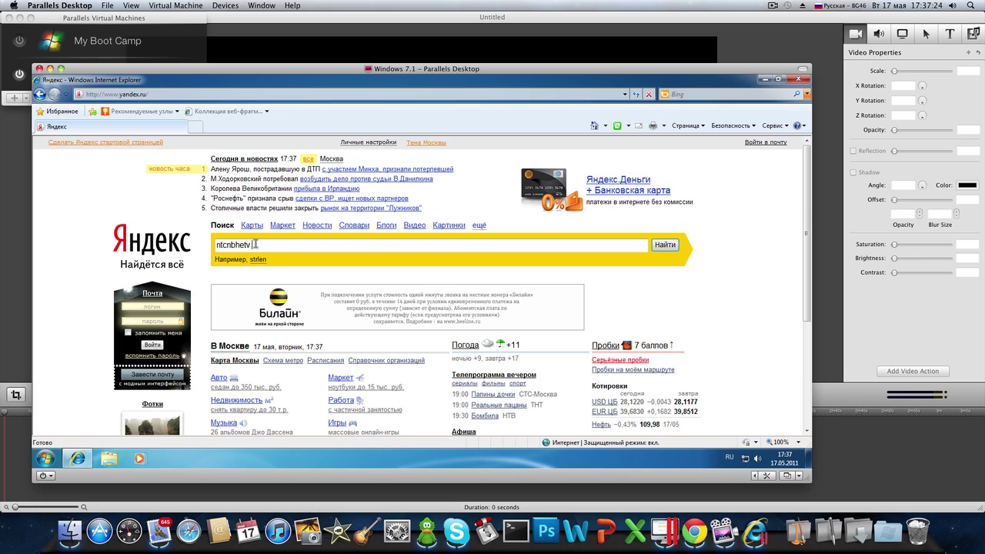
{"action": "key", "text": "BackSpace"}
{"action": "key", "text": "BackSpace"}
{"action": "key", "text": "BackSpace"}
{"action": "key", "text": "BackSpace"}
{"action": "key", "text": "BackSpace"}
{"action": "key", "text": "BackSpace"}
{"action": "key", "text": "BackSpace"}
{"action": "key", "text": "BackSpace"}
{"action": "key", "text": "BackSpace"}
{"action": "key", "text": "super+space"}
{"action": "type", "text": "ntcn"}
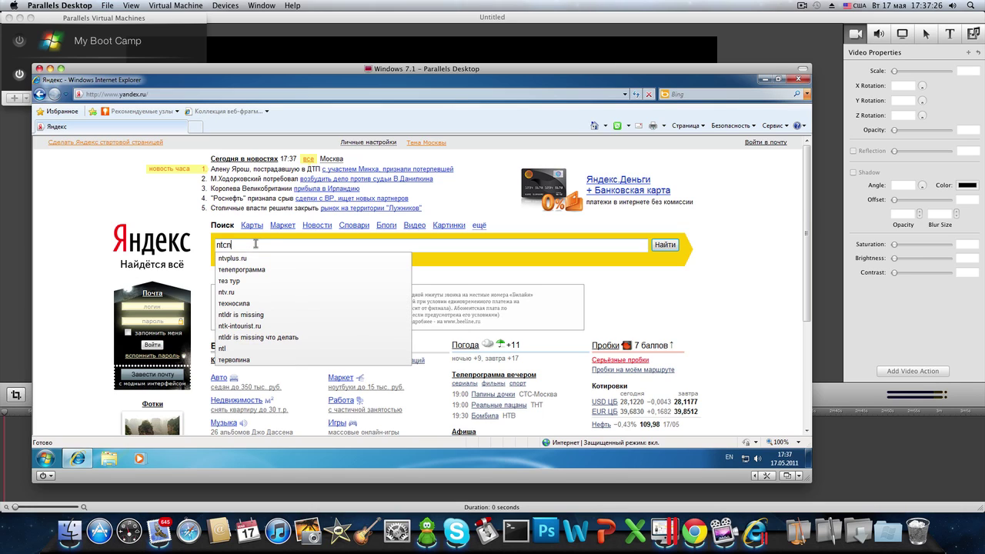
{"action": "type", "text": "bhetv"}
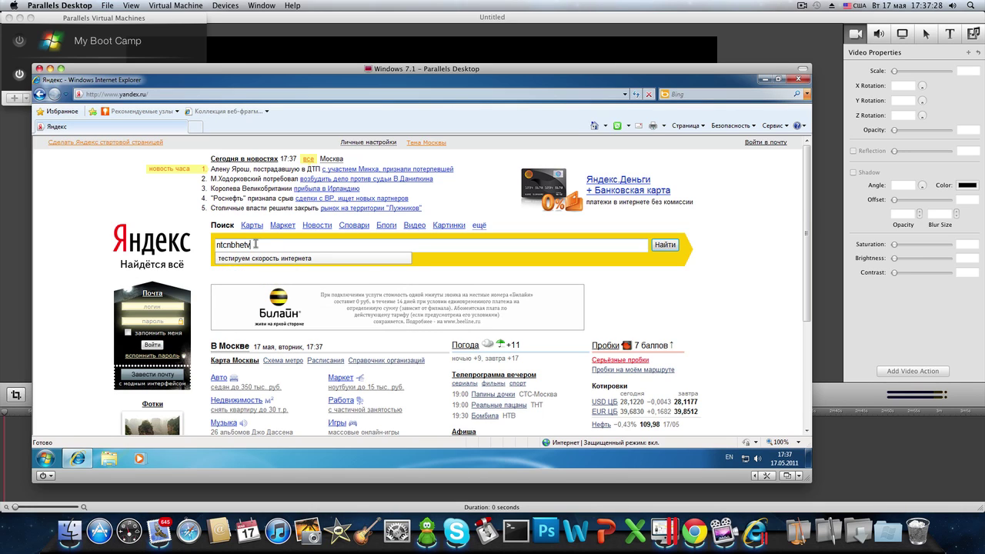
{"action": "key", "text": "BackSpace"}
{"action": "key", "text": "BackSpace"}
{"action": "key", "text": "BackSpace"}
{"action": "key", "text": "BackSpace"}
{"action": "key", "text": "BackSpace"}
{"action": "key", "text": "BackSpace"}
Step: Enter "ТЕСТИРУЕМ PARALLELS DESKTOP" in the Yandex search box, switching between the Russian and English keyboard layouts
{"action": "key", "text": "super+space"}
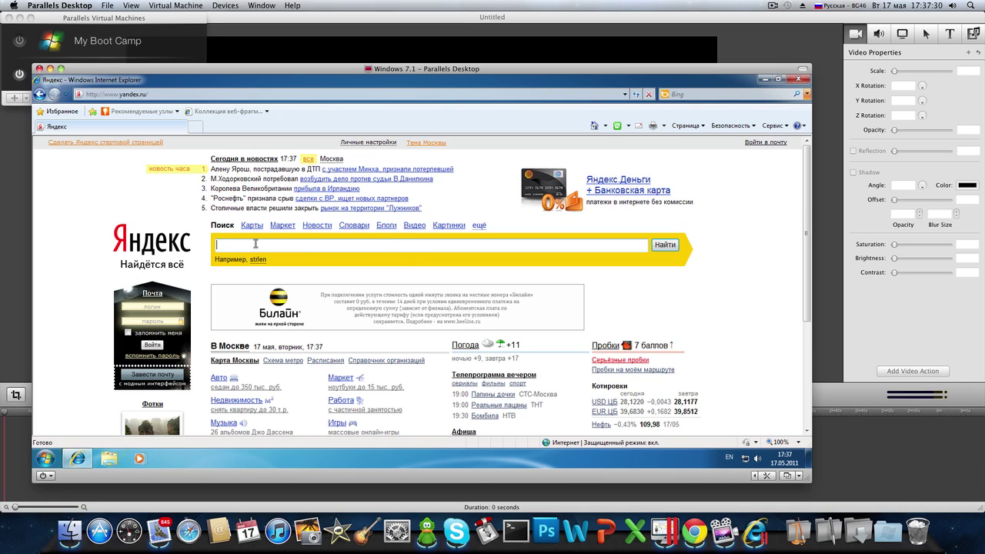
{"action": "type", "text": "ТЕСТИРУЕМ"}
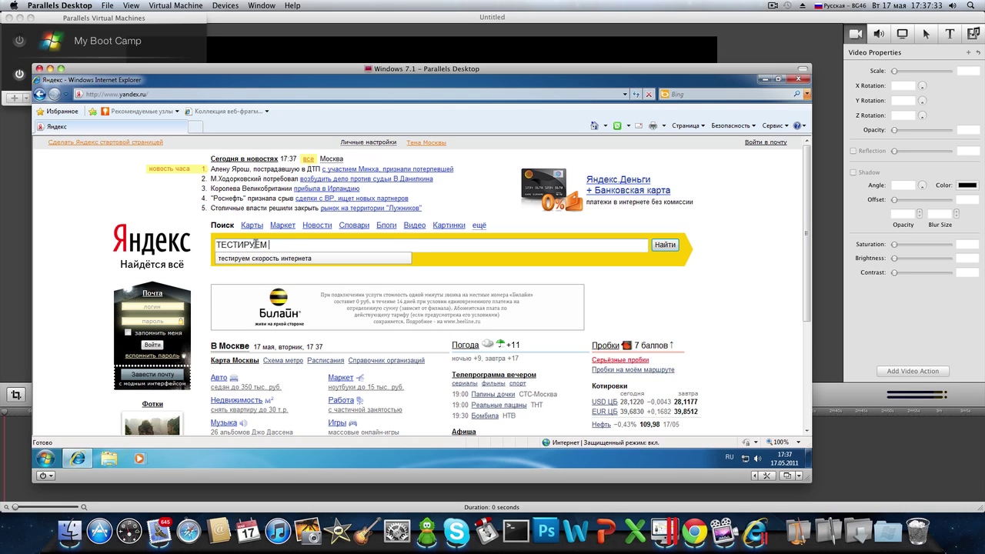
{"action": "key", "text": "super+space"}
{"action": "type", "text": "pA"}
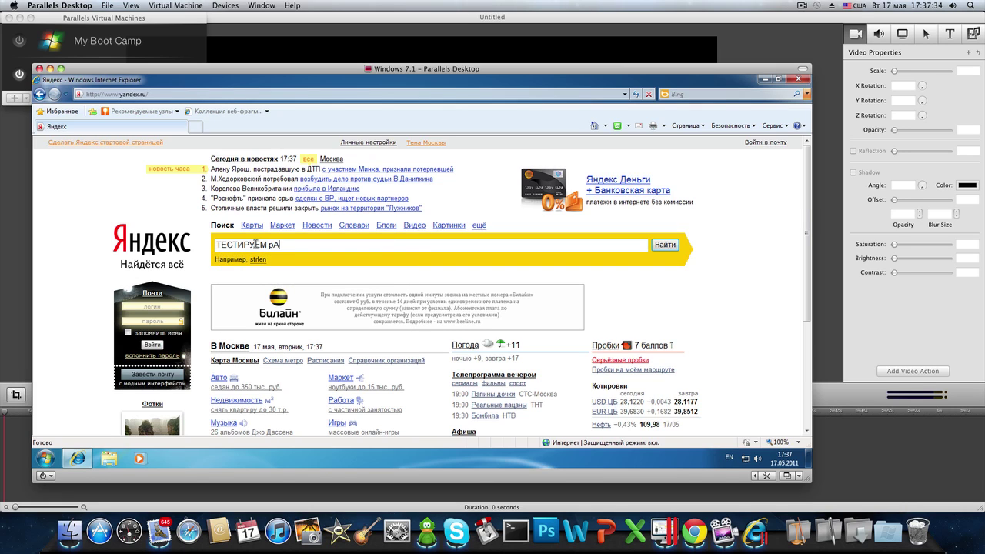
{"action": "key", "text": "BackSpace"}
{"action": "key", "text": "BackSpace"}
{"action": "type", "text": "PARALLELS DESKT"}
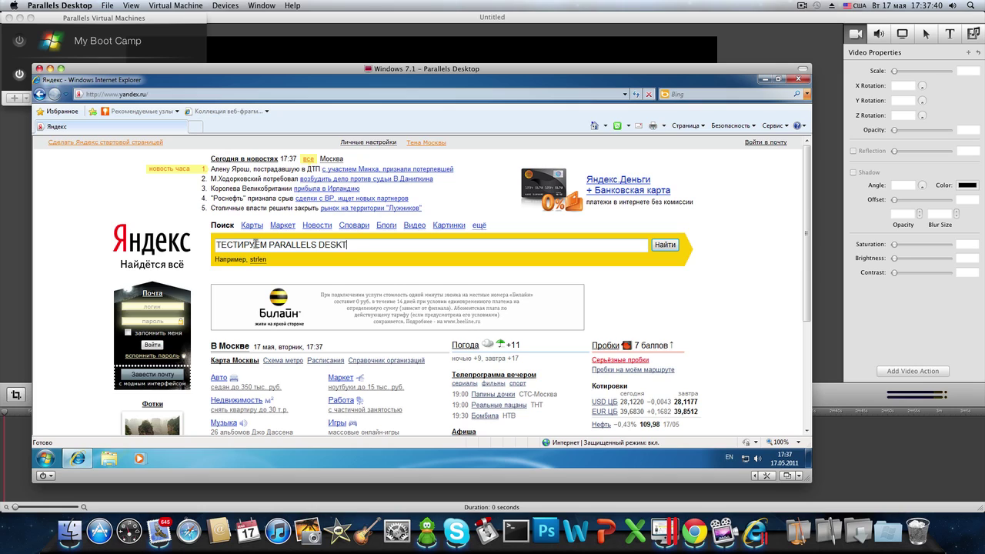
{"action": "type", "text": "OP"}
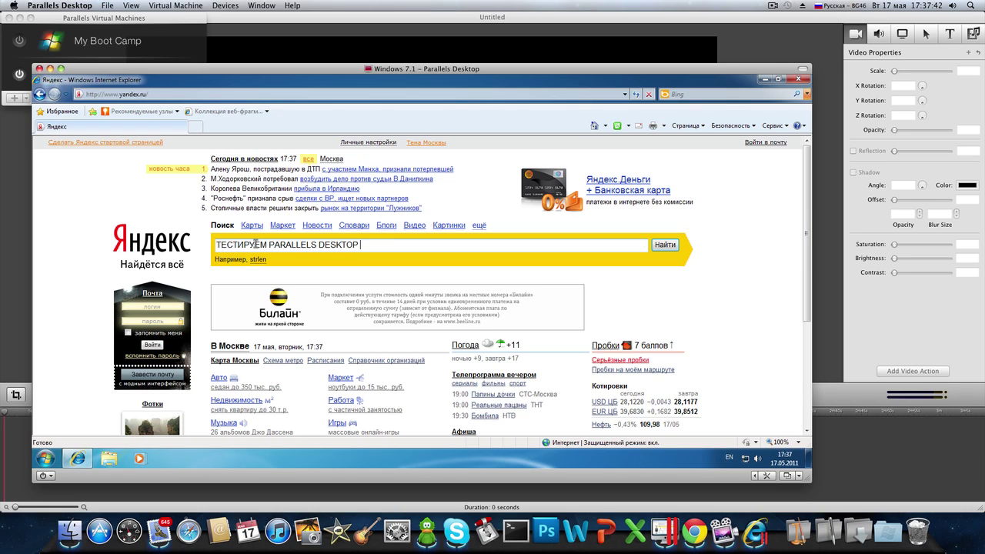
Step: Search Yandex for "ТЕСТИРУЕМ PARALLELS DESKTOP НА MAC" and minimize the virtual machine window
{"action": "key", "text": "alt+shift"}
{"action": "type", "text": "НА"}
{"action": "key", "text": "alt+shift"}
{"action": "type", "text": "WIN"}
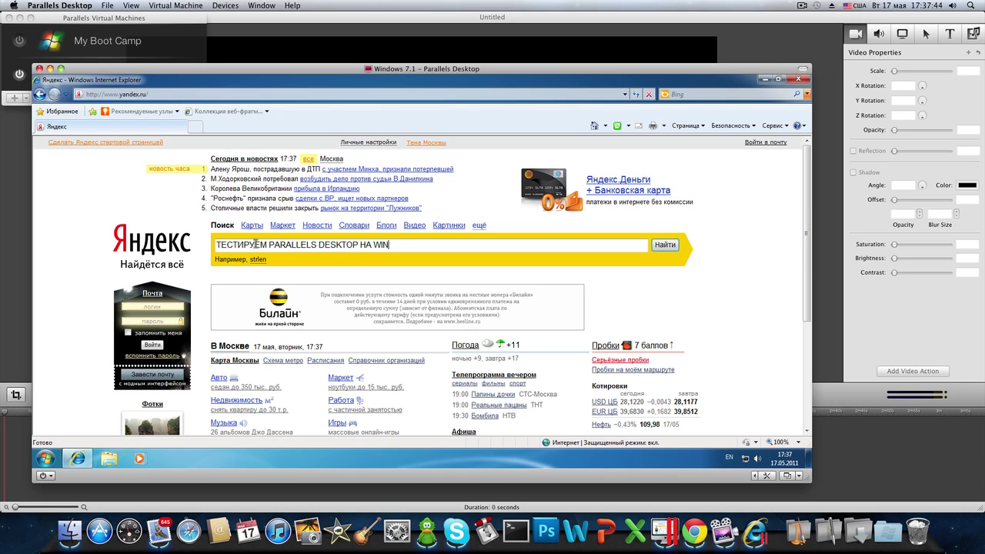
{"action": "type", "text": "DOWS"}
{"action": "key", "text": "BackSpace"}
{"action": "key", "text": "BackSpace"}
{"action": "key", "text": "BackSpace"}
{"action": "key", "text": "BackSpace"}
{"action": "key", "text": "BackSpace"}
{"action": "key", "text": "BackSpace"}
{"action": "type", "text": "MAC"}
{"action": "key", "text": "Return"}
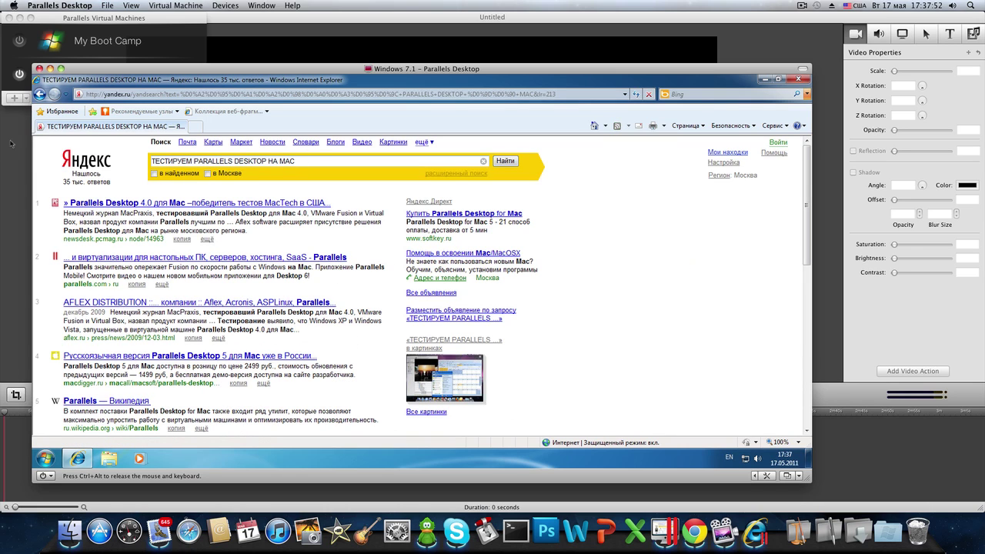
{"action": "left_click", "coordinate": [50, 69]}
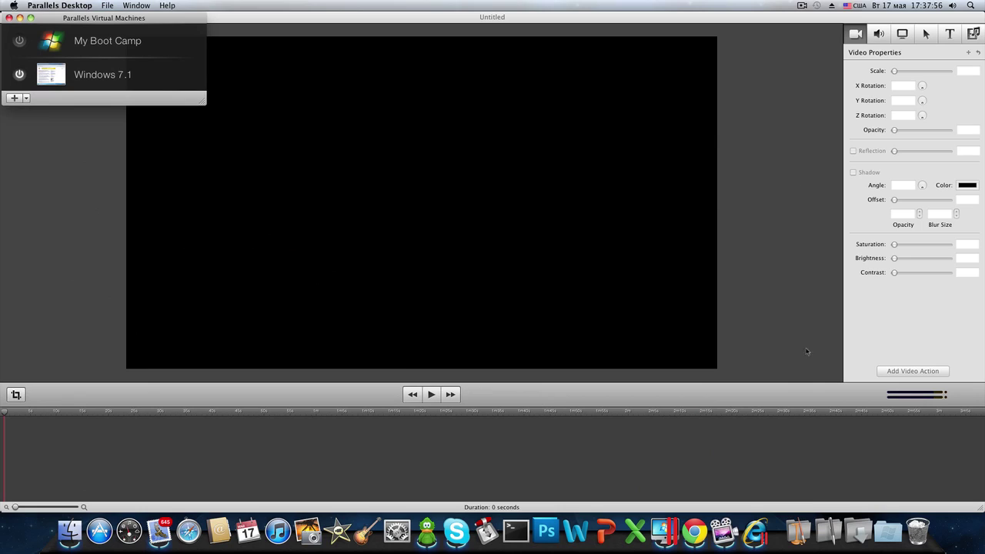